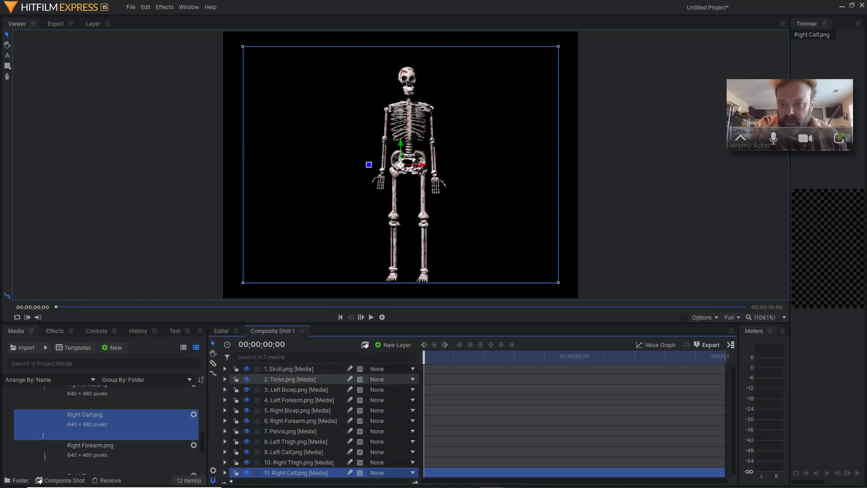
- Hide every layer except the skull, from Torso.png down through Right Calf.png
left_click(247, 379)
left_click(246, 389)
left_click(246, 400)
left_click(247, 410)
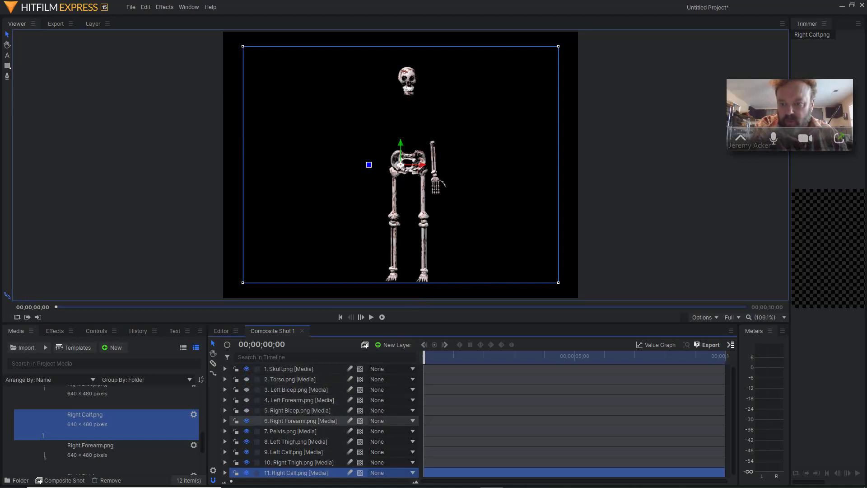
left_click(247, 421)
left_click(247, 431)
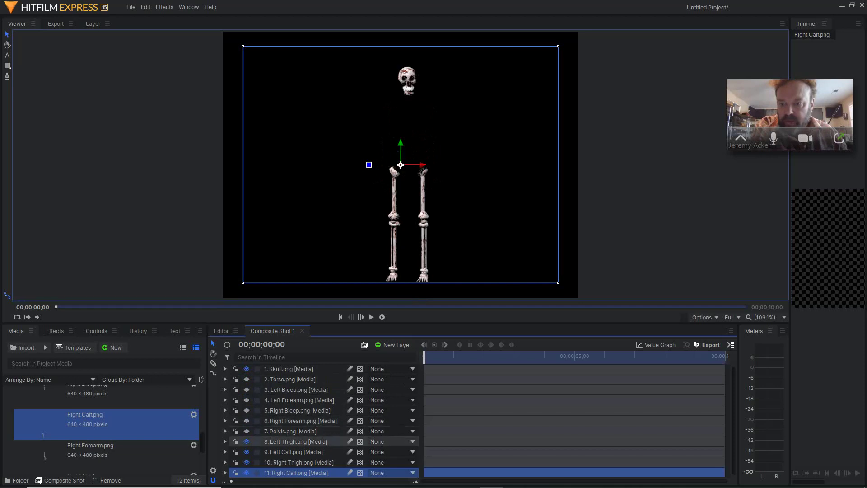
left_click(246, 441)
left_click(246, 452)
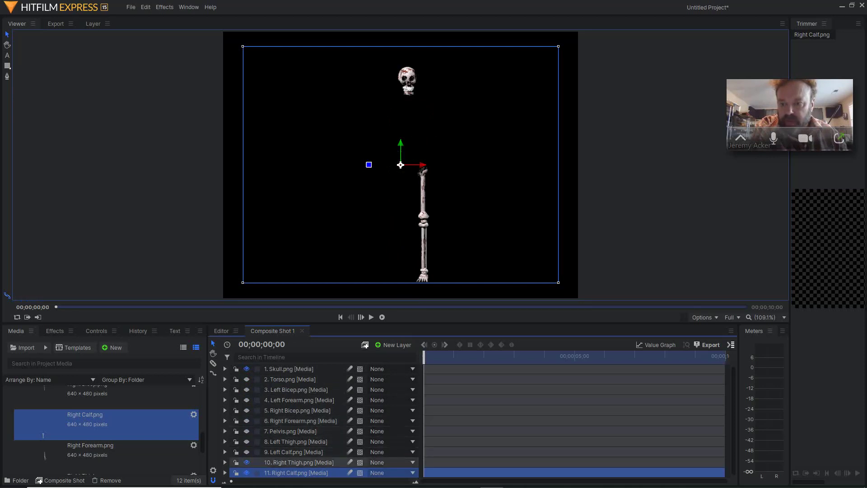
left_click(247, 461)
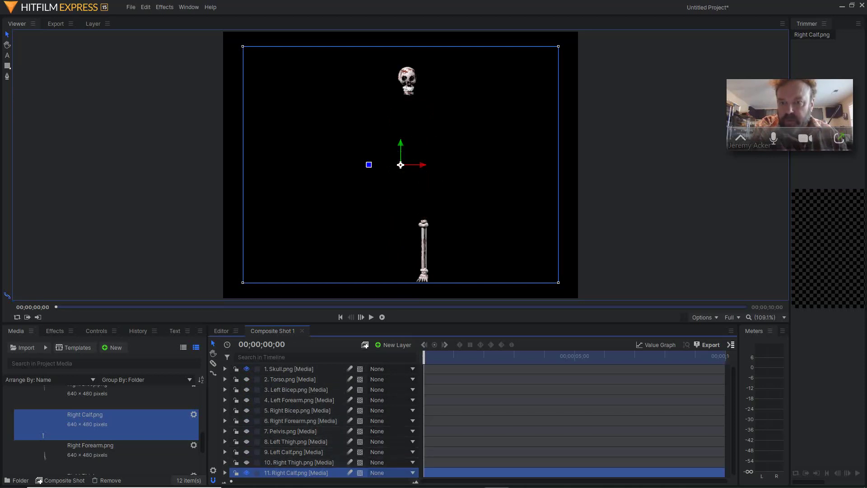
left_click(246, 472)
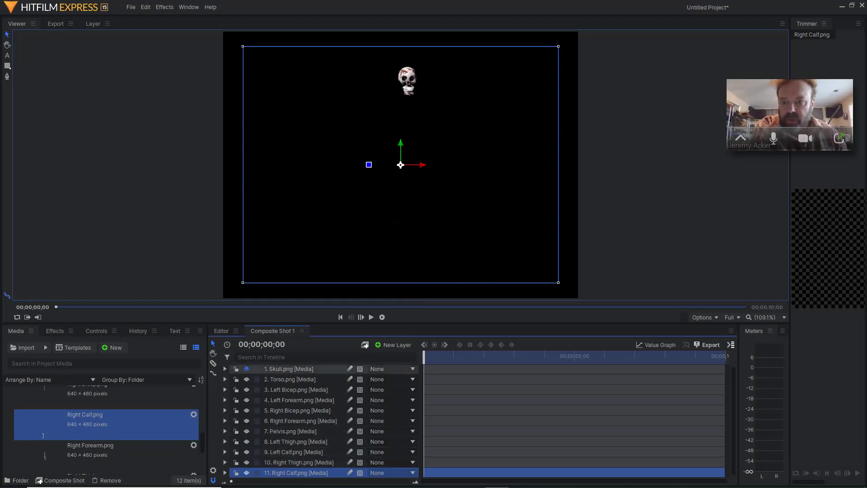
- Set the skull layer's anchor point to 15.0, 138.0 so it sits at the base of the skull
left_click(289, 369)
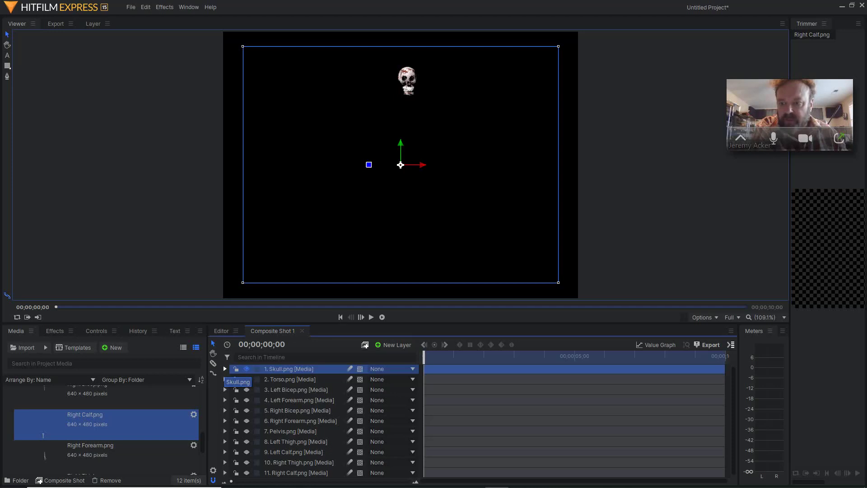
left_click(225, 368)
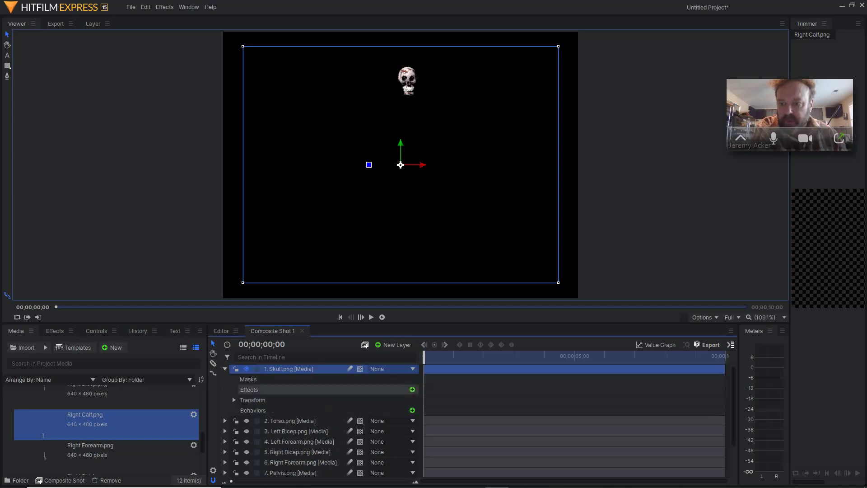
left_click(233, 400)
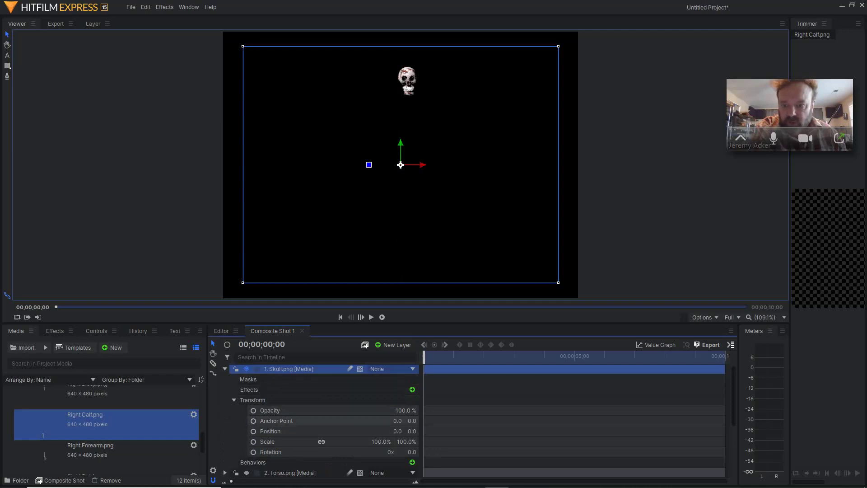
left_click_drag(411, 421, 472, 420)
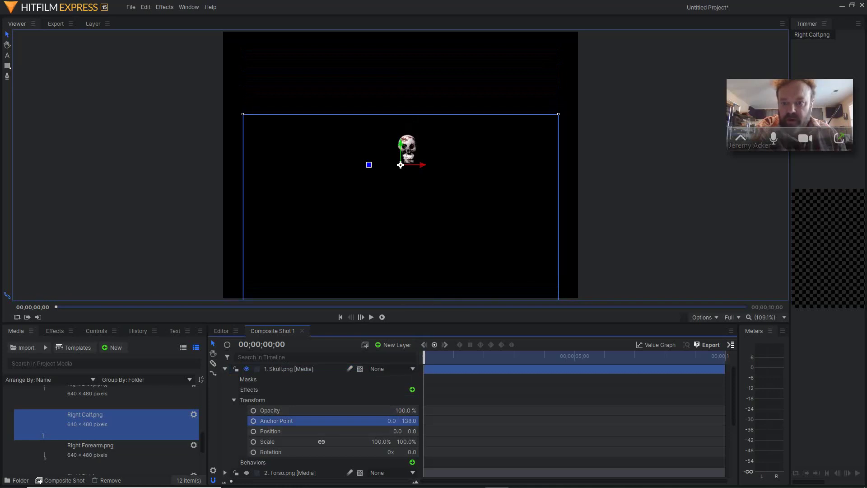
left_click_drag(391, 421, 398, 420)
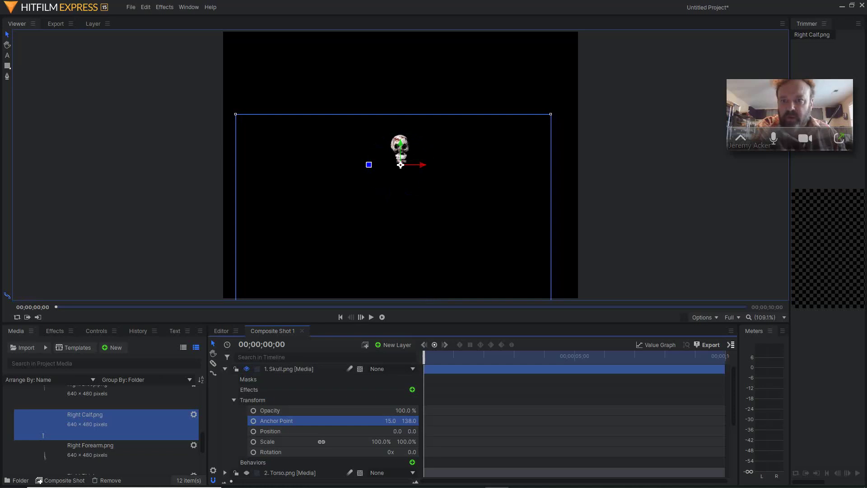
mouse_move(368, 165)
left_mouse_down()
mouse_move(377, 188)
mouse_move(371, 152)
mouse_move(381, 137)
mouse_move(368, 164)
left_mouse_up()
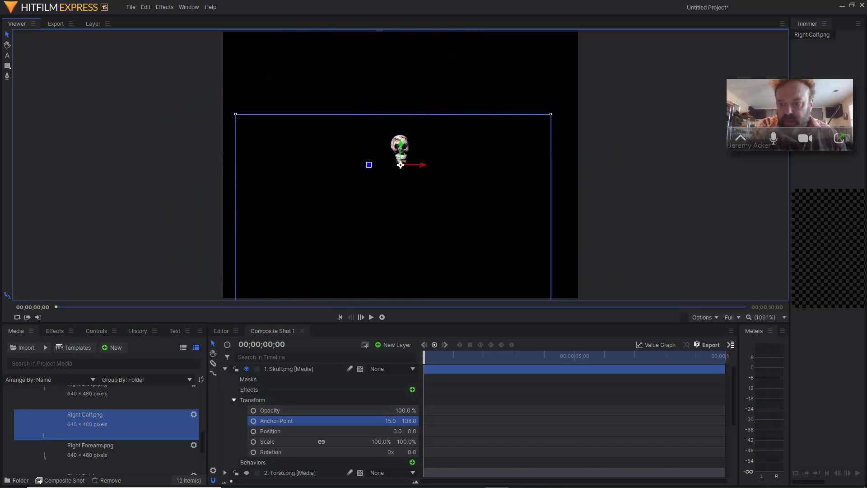
- Show the torso layer and move the skull back up onto the top of the spine
left_click(234, 400)
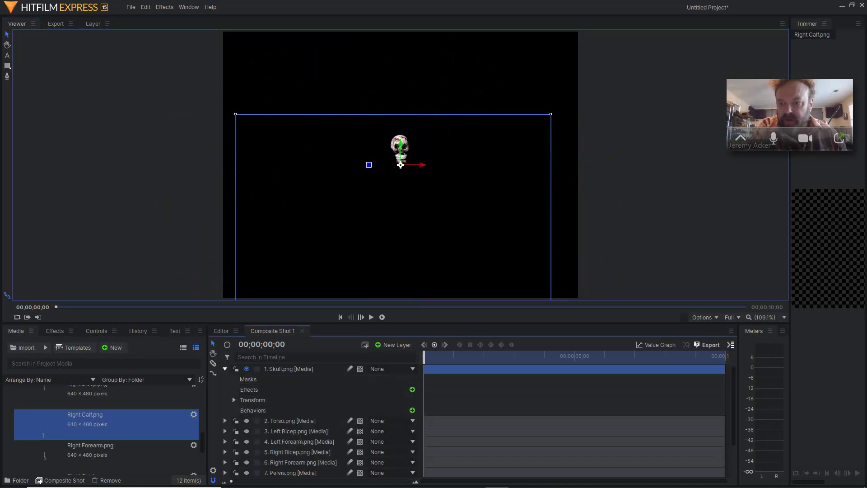
left_click(225, 369)
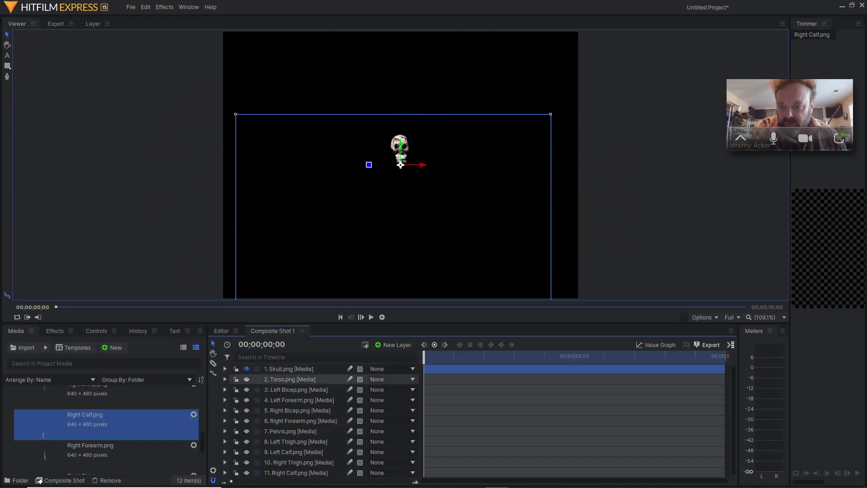
left_click(246, 379)
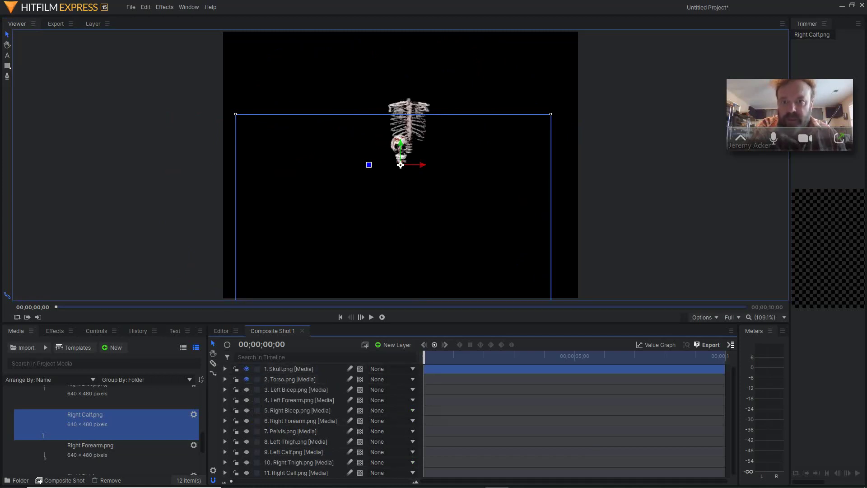
left_click_drag(400, 165, 408, 97)
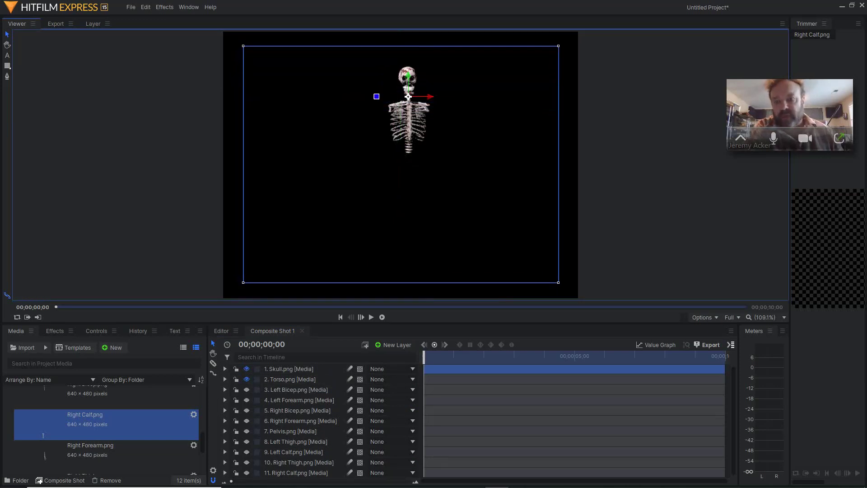
- Set the torso layer's anchor point to 16.0, 18.0 so it sits at the base of the spine
left_click(290, 379)
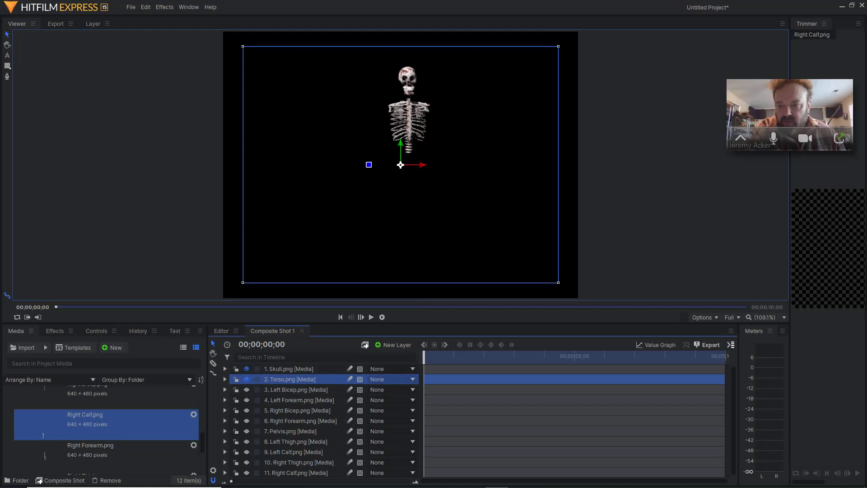
left_click(225, 379)
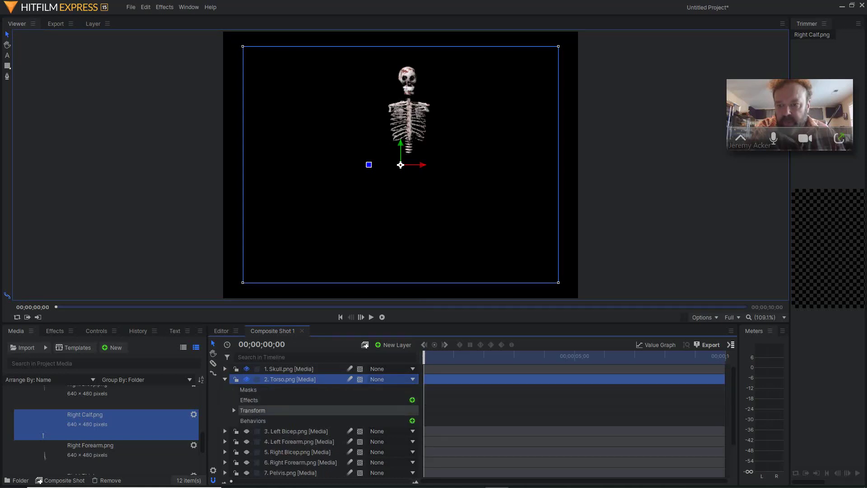
left_click(234, 410)
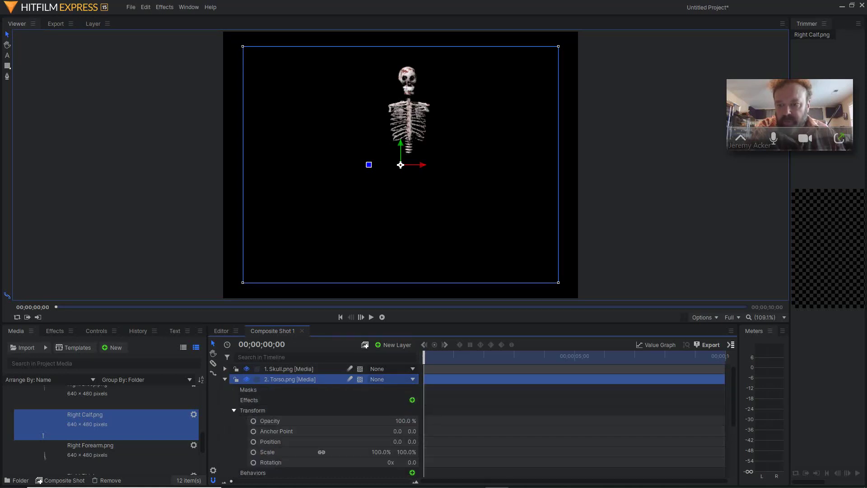
left_click_drag(412, 432, 419, 431)
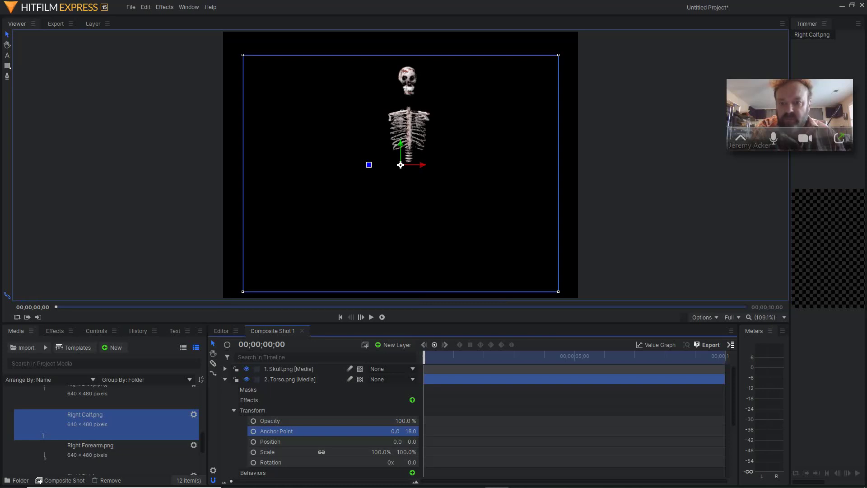
left_click_drag(395, 431, 402, 431)
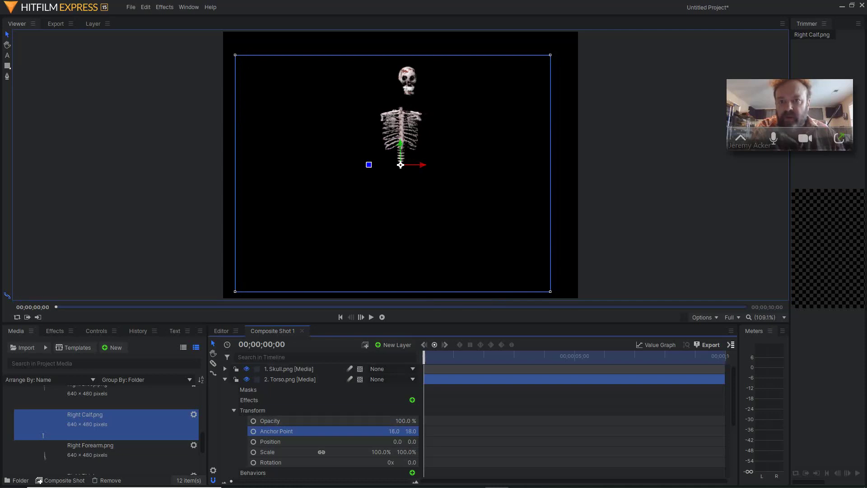
- Move the torso back beneath the skull, to a position of about 14.6, 18.3
left_click_drag(401, 164, 378, 165)
key("ctrl+z")
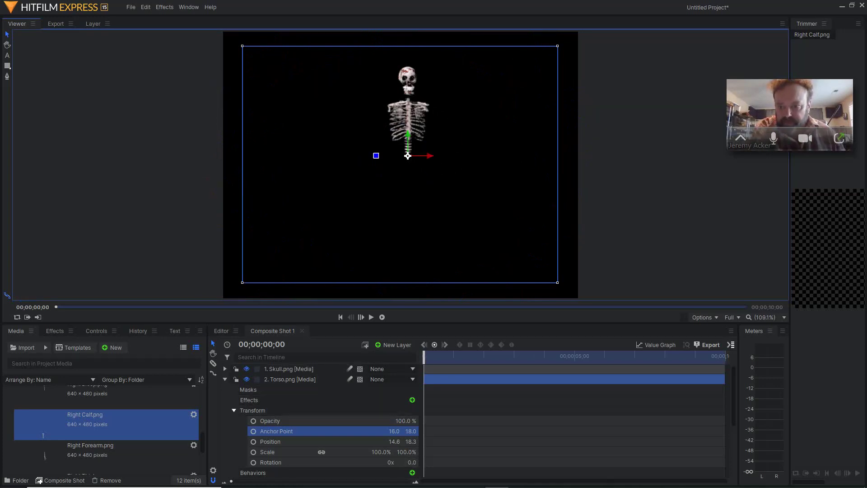
left_click(234, 410)
left_click(225, 379)
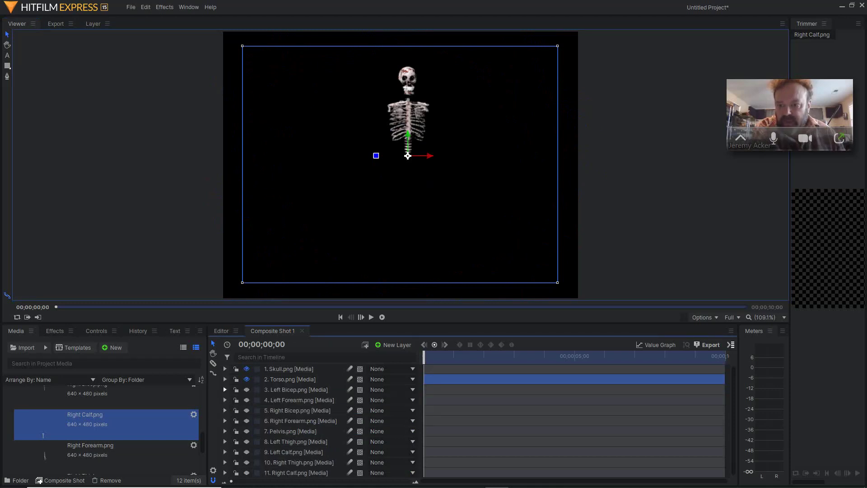
- Show the left bicep layer and set its anchor point to -26.0, 112.0, near the bone's upper end
left_click(225, 389)
left_click(246, 390)
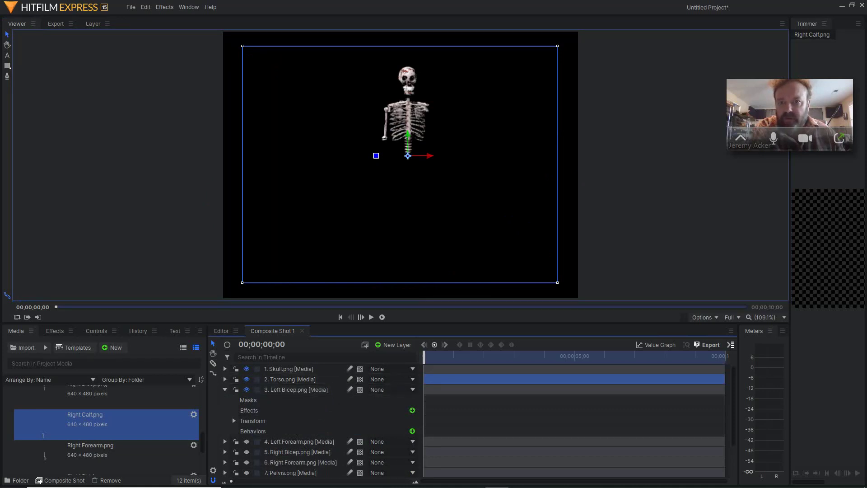
left_click_drag(407, 155, 400, 165)
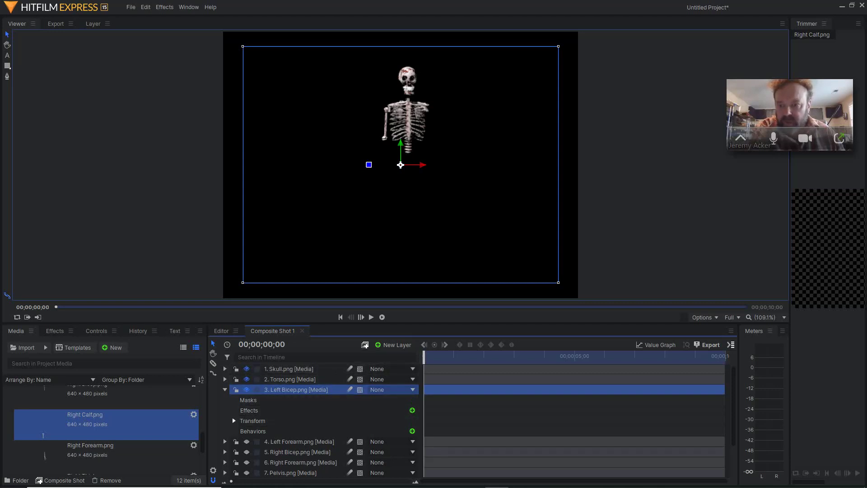
left_click(234, 420)
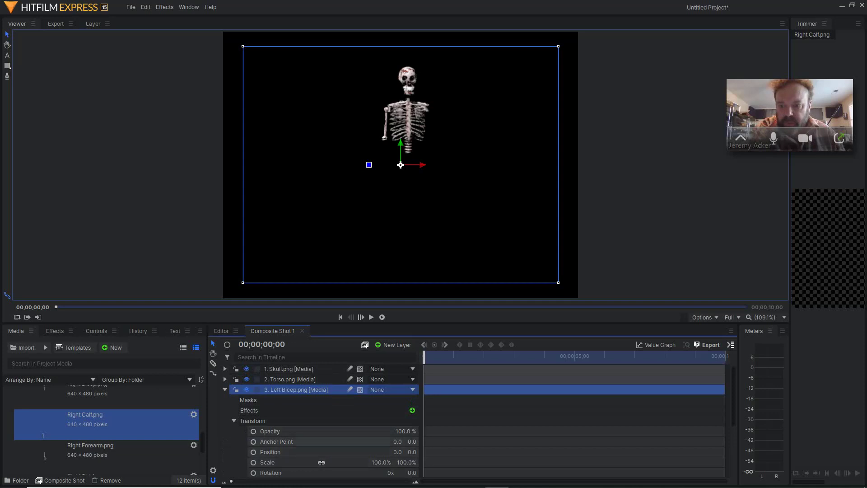
left_click_drag(412, 441, 454, 442)
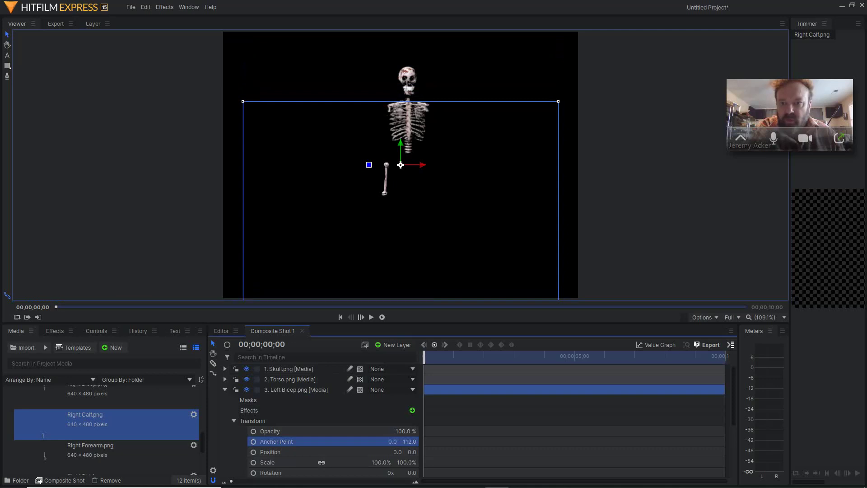
left_click_drag(393, 442, 379, 441)
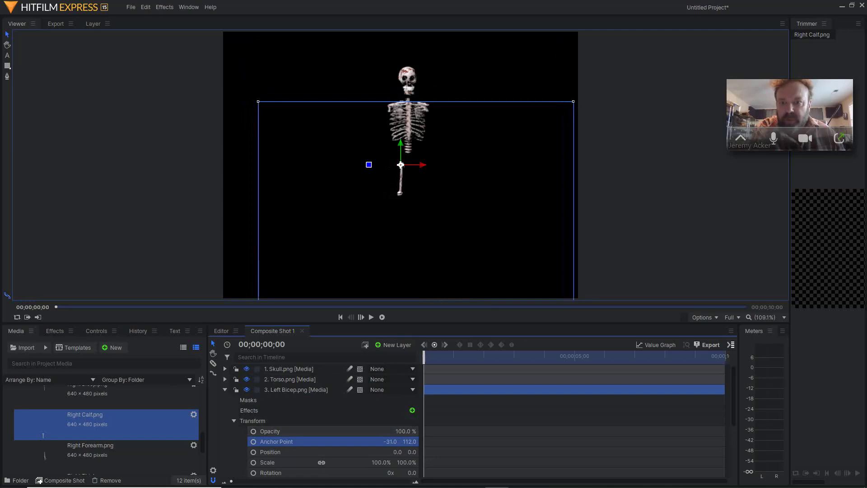
left_click_drag(378, 442, 380, 441)
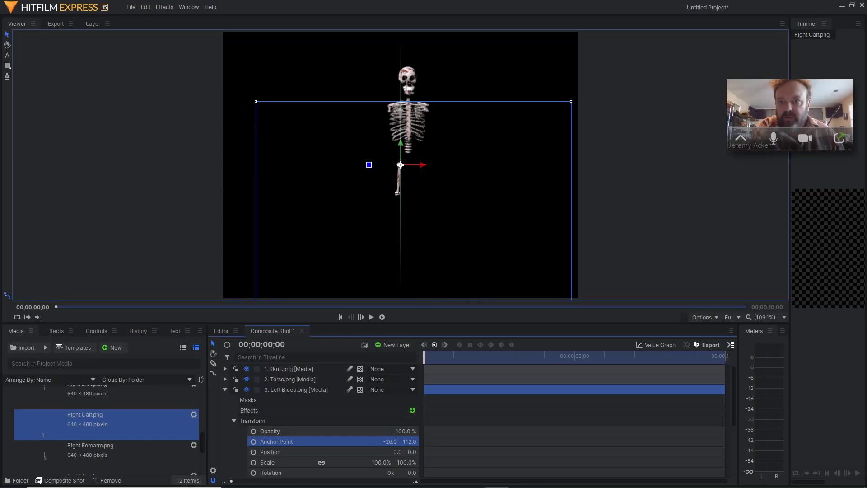
- Move the left bicep back up to the torso's shoulder, to a position of about -27.5, 113.6
left_click_drag(400, 143, 400, 87)
left_click_drag(400, 86, 387, 108)
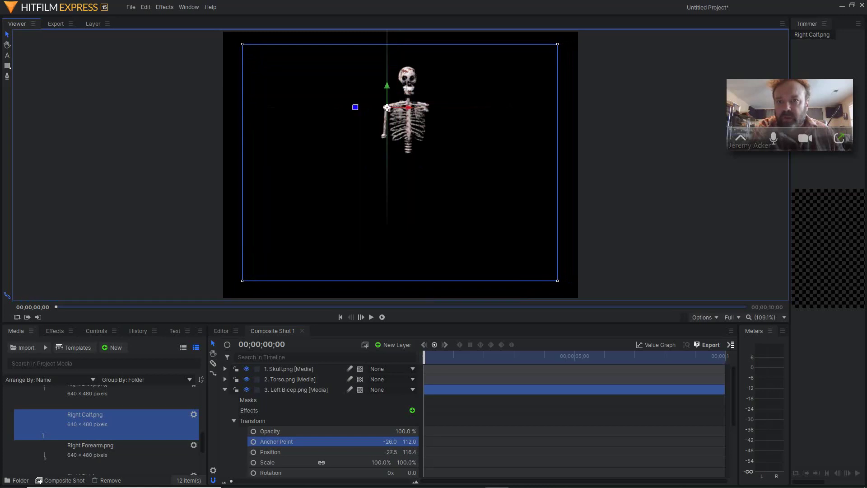
left_click_drag(387, 107, 387, 109)
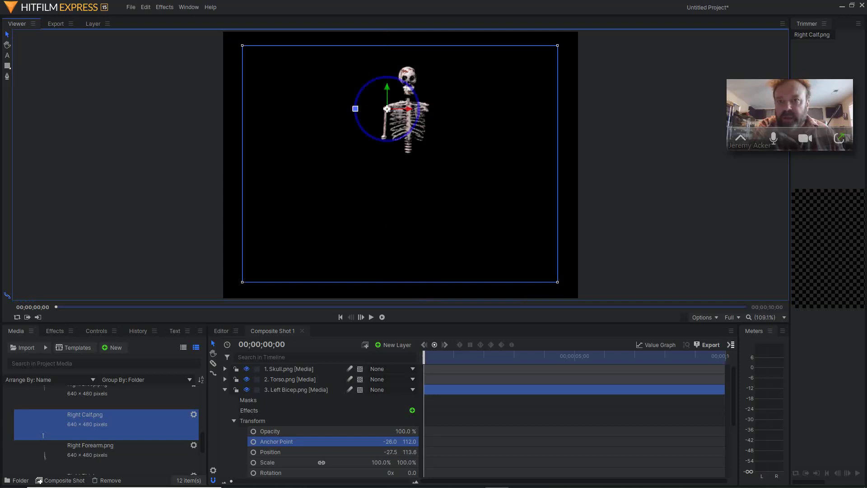
- Test rotating the left bicep around the shoulder joint and undo the rotation
left_click_drag(355, 108, 379, 78)
key("ctrl+z")
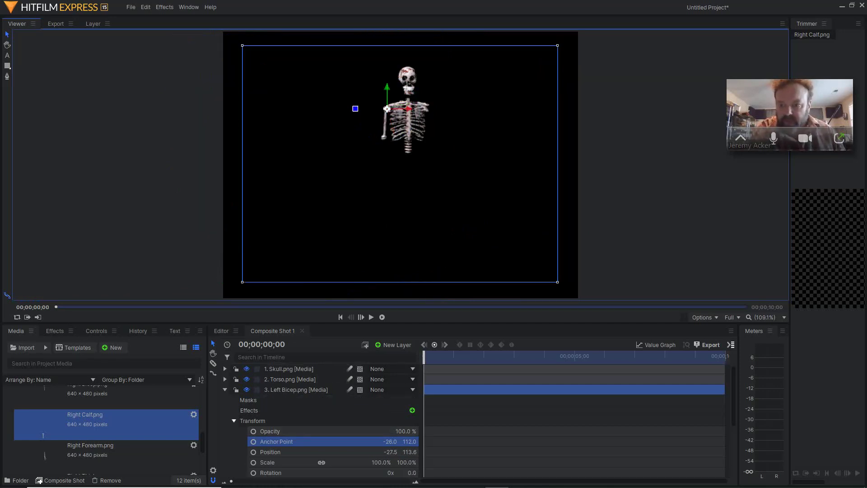
left_click(234, 421)
left_click(225, 389)
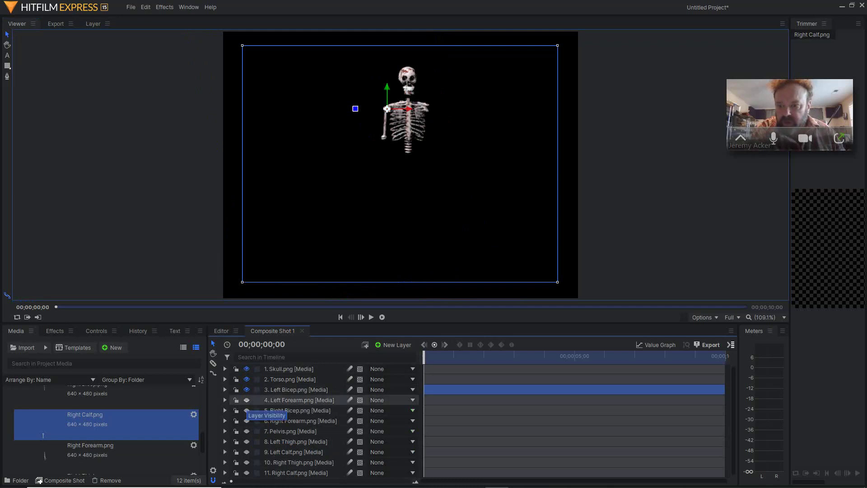
- Show the left forearm layer and set its anchor point to -33.0, 49.0, at the bone's elbow end
left_click(247, 400)
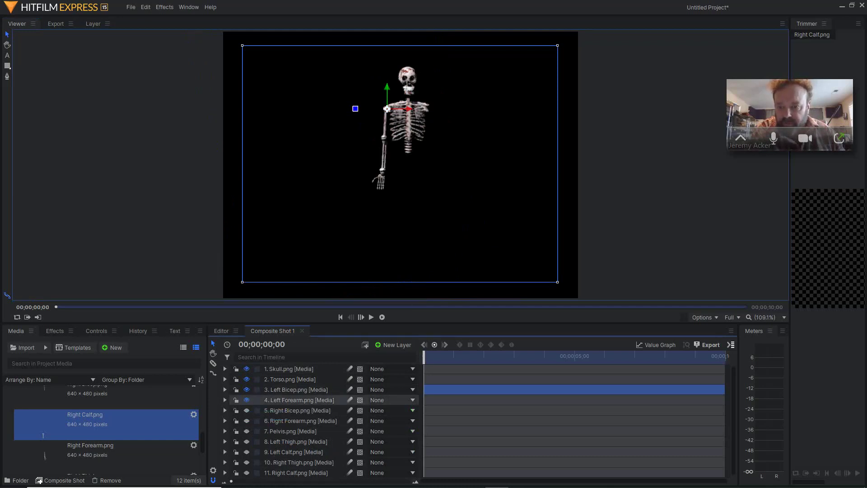
left_click(292, 401)
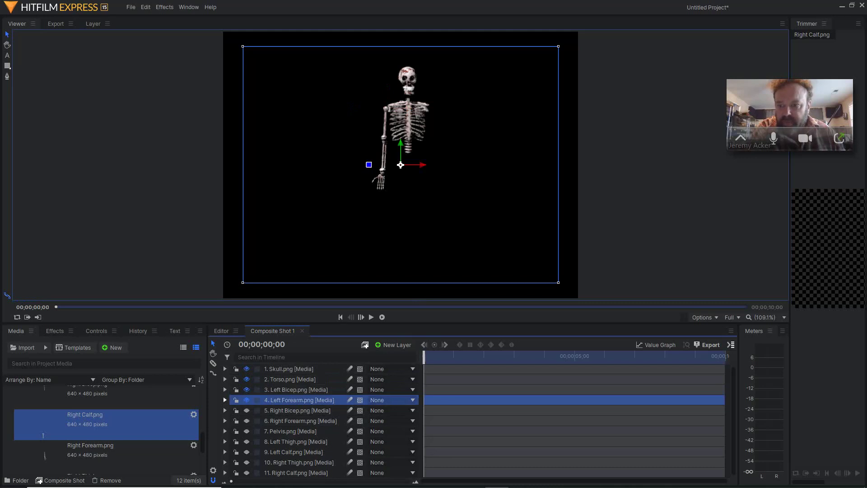
left_click(225, 400)
left_click(234, 431)
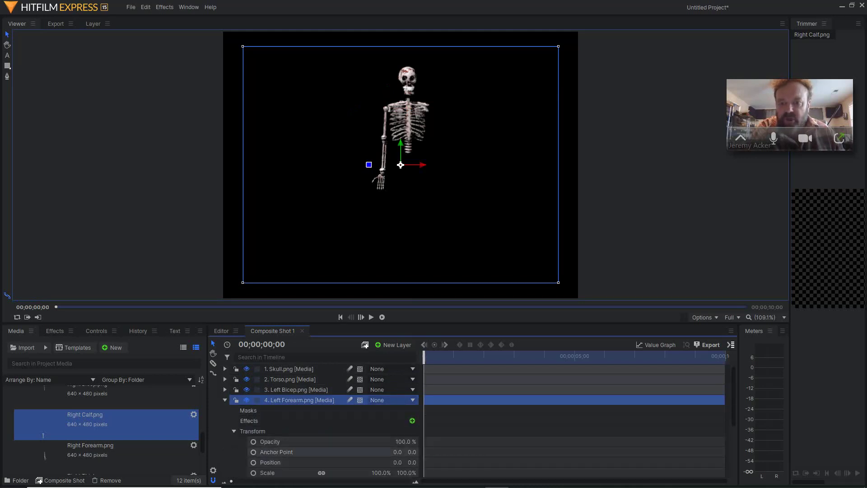
left_click_drag(397, 452, 433, 452)
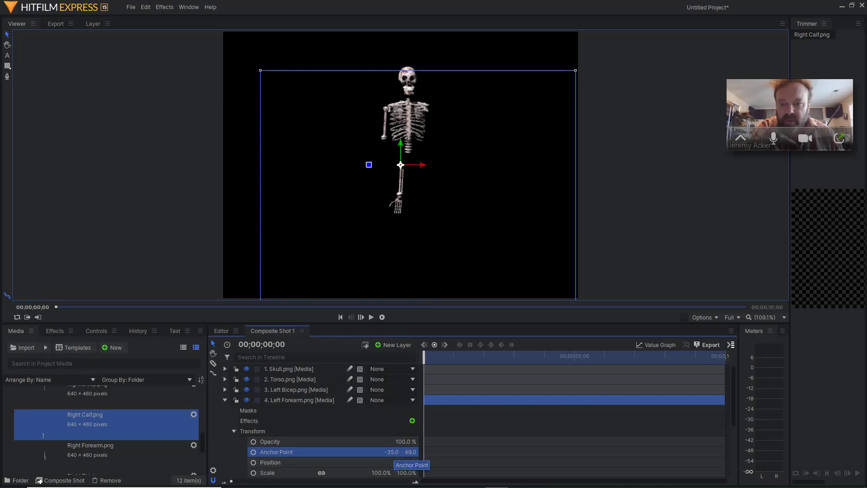
left_click_drag(392, 452, 391, 452)
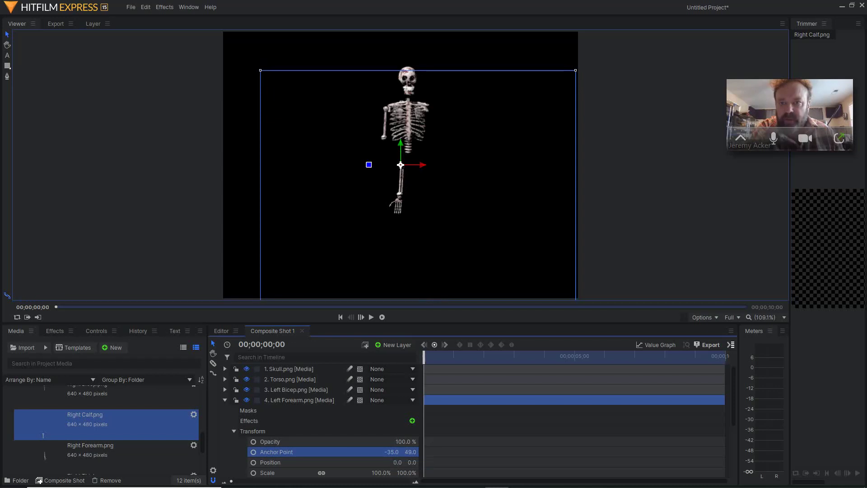
left_click_drag(392, 452, 393, 452)
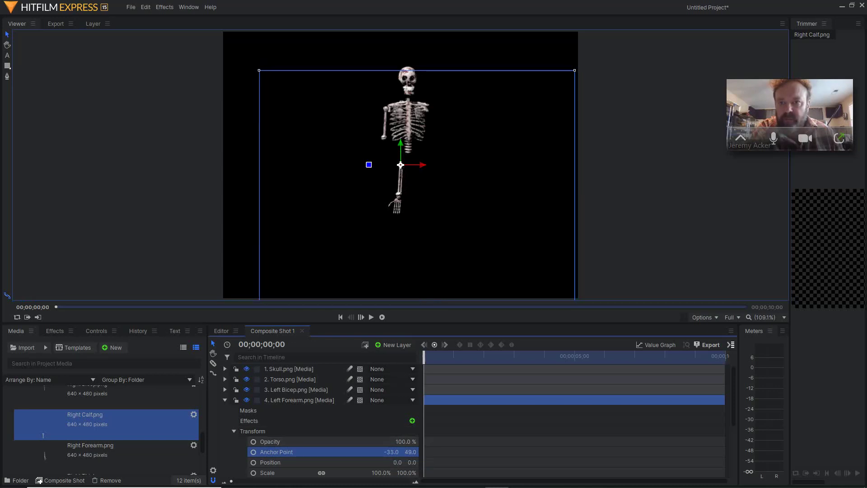
- Move the left forearm to the bicep's elbow, at about -33.9, 51.3, and rotate it slightly clockwise
left_click_drag(400, 165, 353, 136)
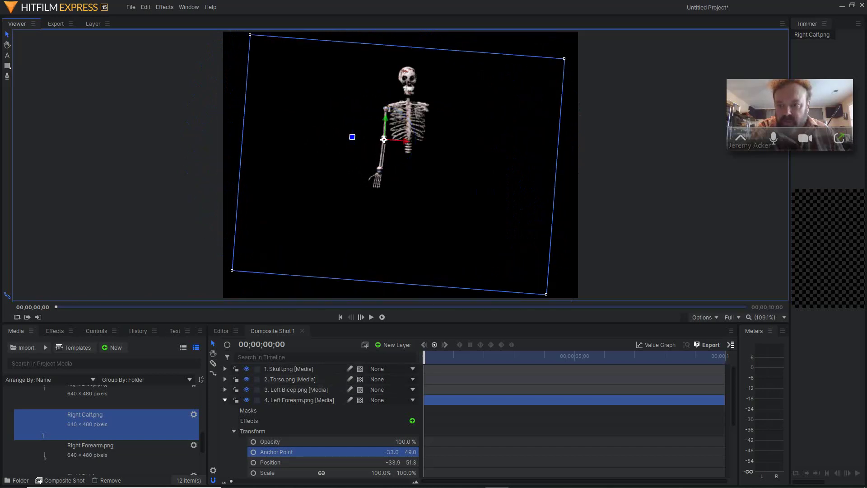
left_click(224, 400)
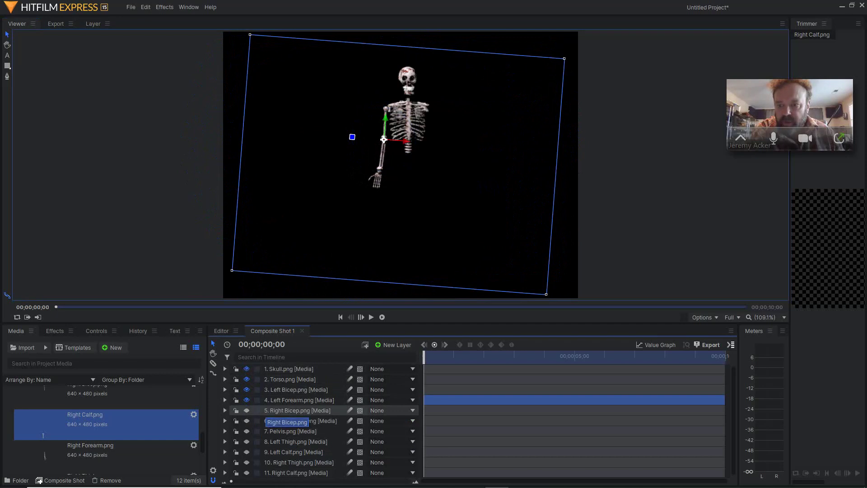
- Show the right bicep layer and set its anchor point to 62.0, 114.0, at the bone's shoulder end
left_click(266, 411)
left_click(247, 410)
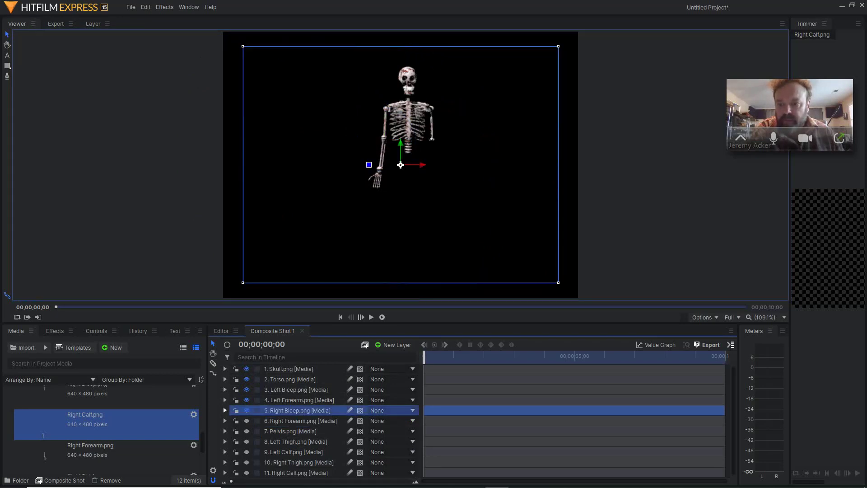
left_click(225, 411)
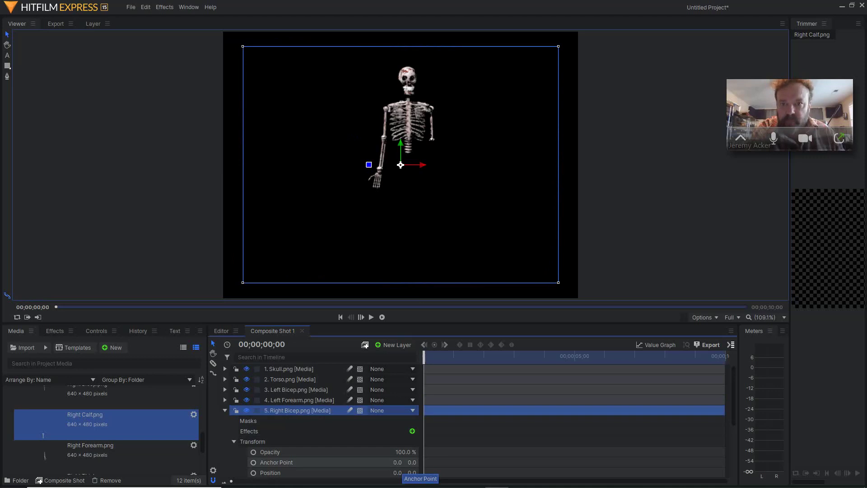
left_click_drag(397, 462, 488, 462)
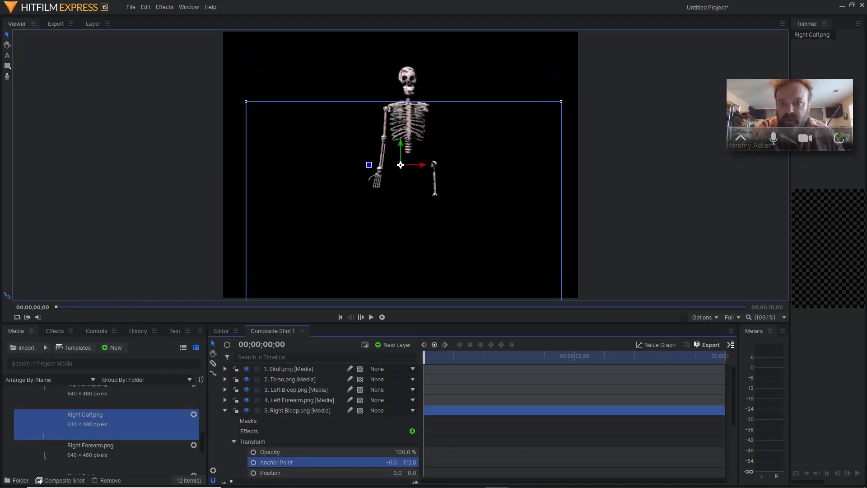
left_click_drag(391, 462, 435, 462)
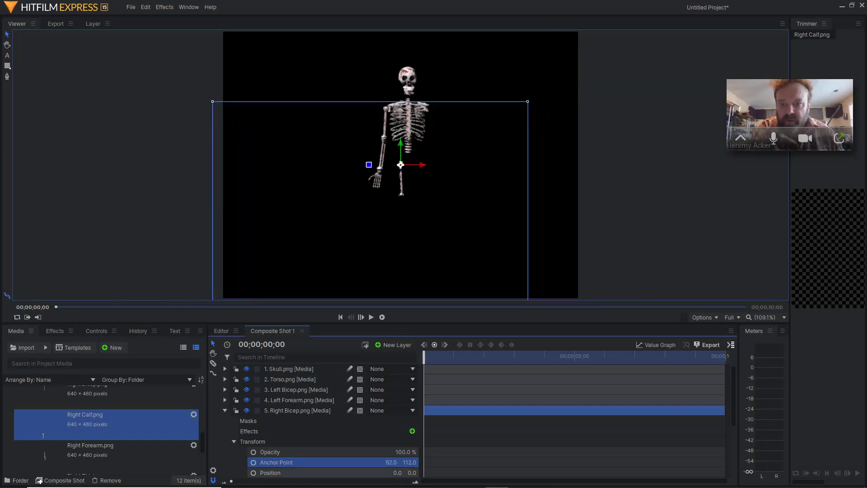
left_click_drag(409, 462, 410, 462)
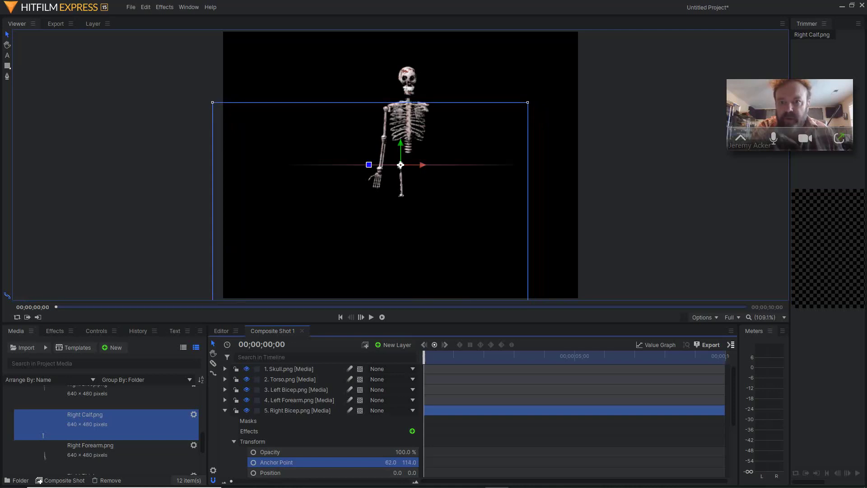
- Move the right bicep back up to the torso's shoulder, to a position of about 60.5, 115.5
left_click_drag(401, 165, 453, 107)
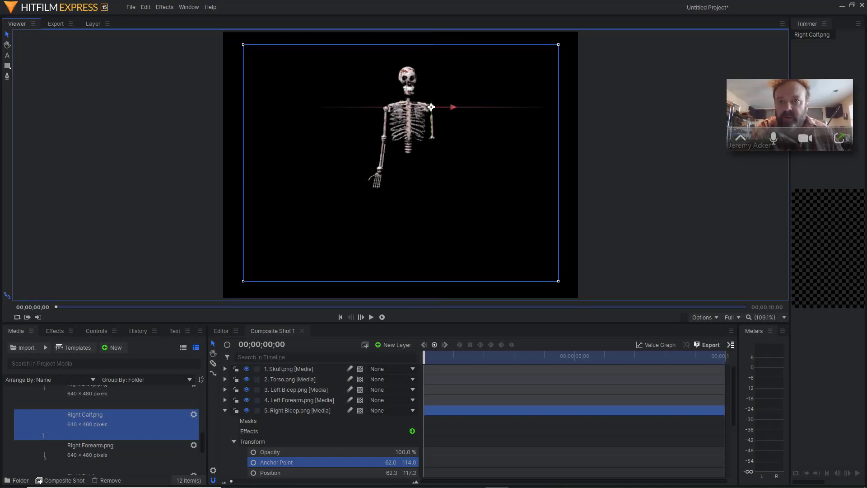
left_click_drag(431, 107, 431, 108)
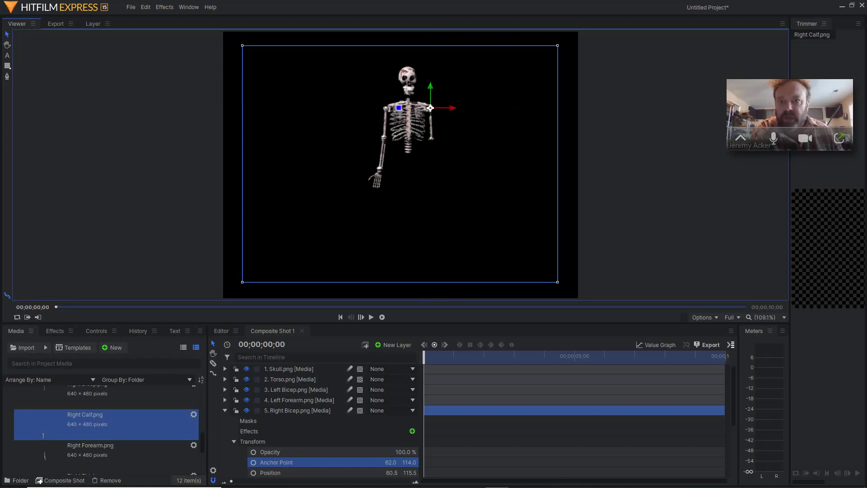
- Test rotating the right bicep around the shoulder joint and undo the rotation
mouse_move(399, 108)
left_mouse_down()
mouse_move(419, 137)
mouse_move(400, 114)
left_mouse_up()
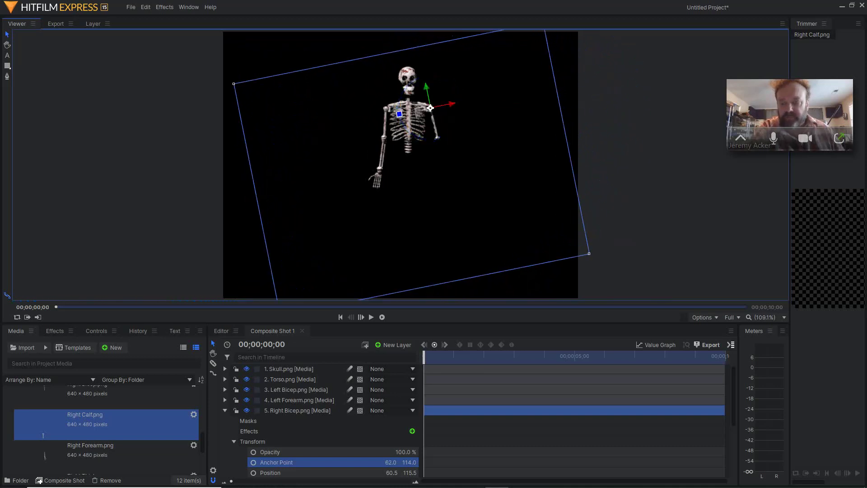
key("ctrl+z")
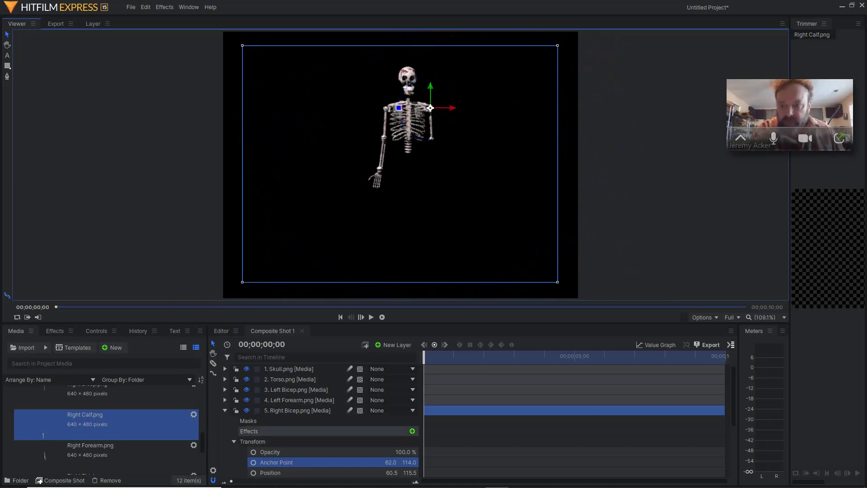
left_click(224, 410)
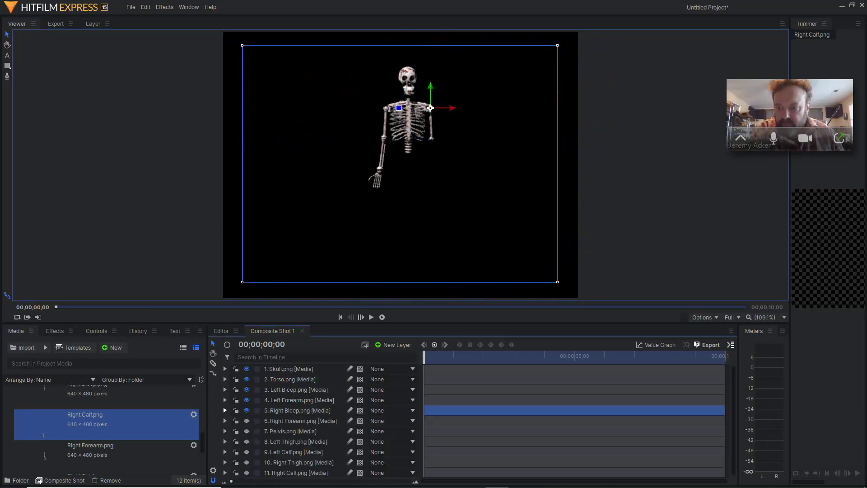
- Show the right forearm layer and set its anchor point to 63.0, 47.0, at the bone's elbow end
left_click(235, 423)
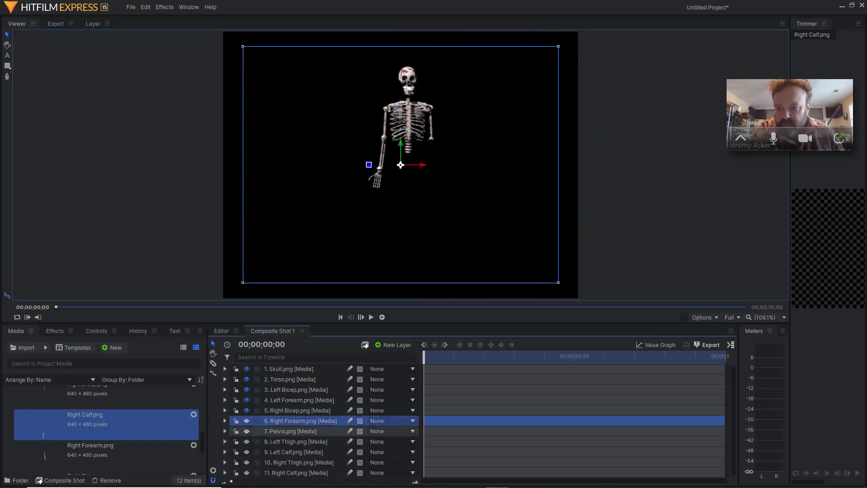
left_click(224, 420)
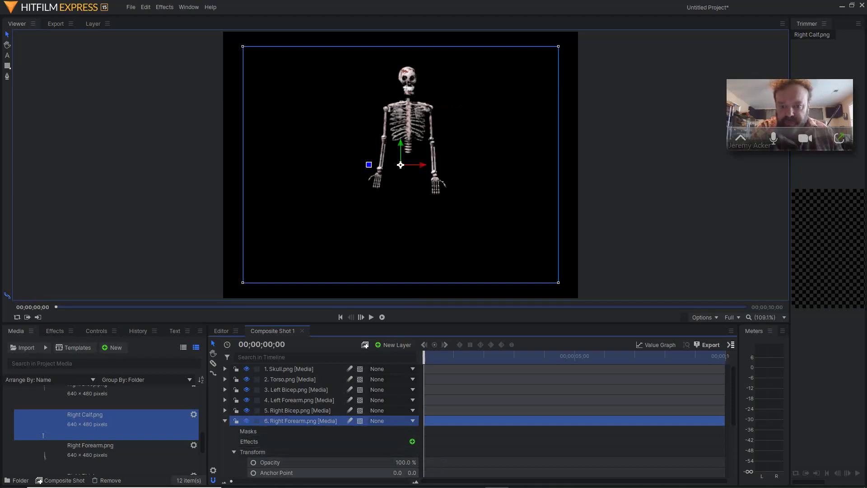
mouse_move(412, 473)
left_mouse_down()
mouse_move(431, 472)
mouse_move(404, 473)
mouse_move(421, 473)
mouse_move(413, 472)
left_mouse_up()
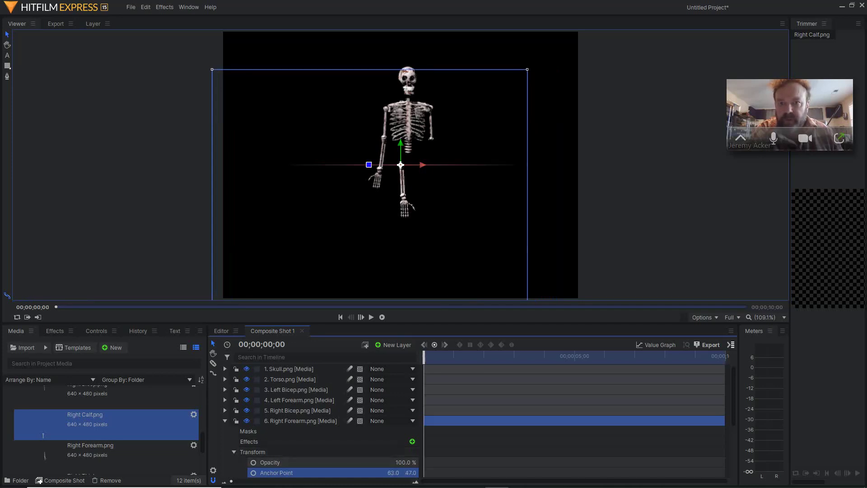
- Move the right forearm to the right bicep's elbow and rotate it slightly so the hand swings outward
left_click_drag(400, 165, 399, 142)
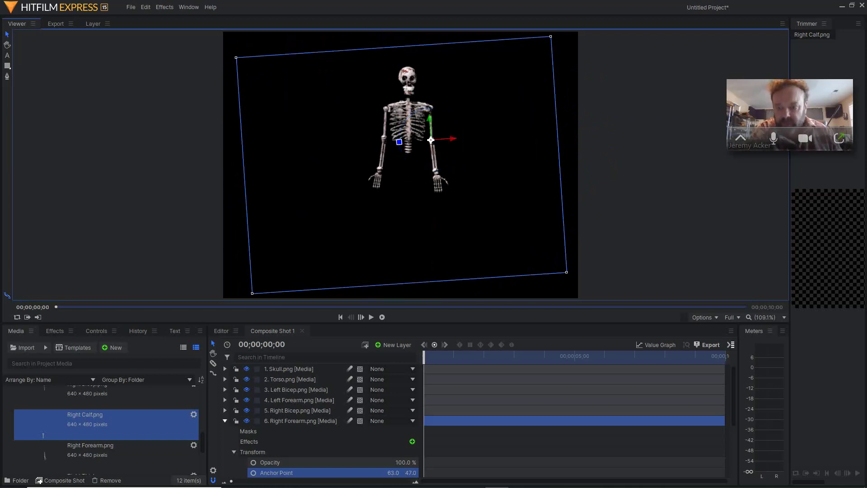
left_click(225, 421)
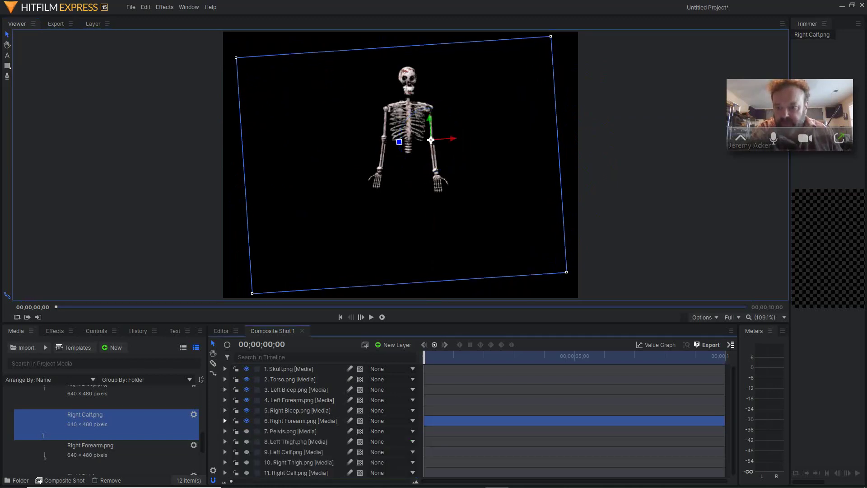
- Show the pelvis layer and set its anchor point to 15.0, -15.0, at the lower centre of the bone
left_click(253, 431)
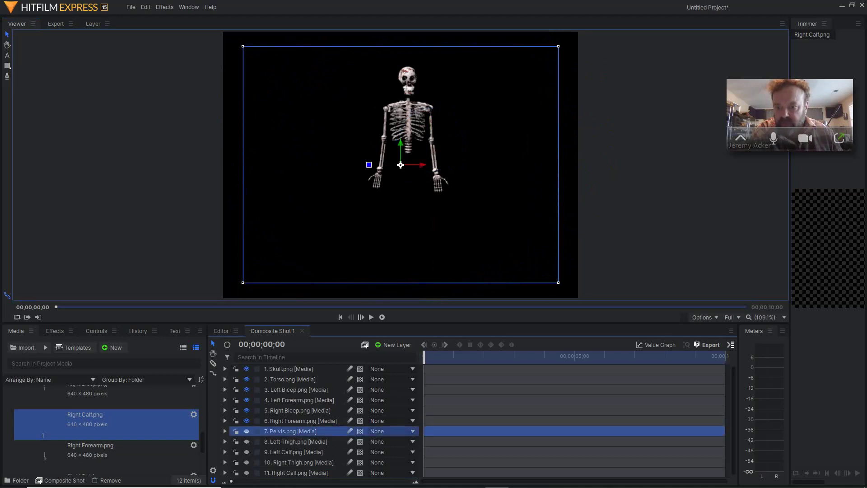
left_click(246, 431)
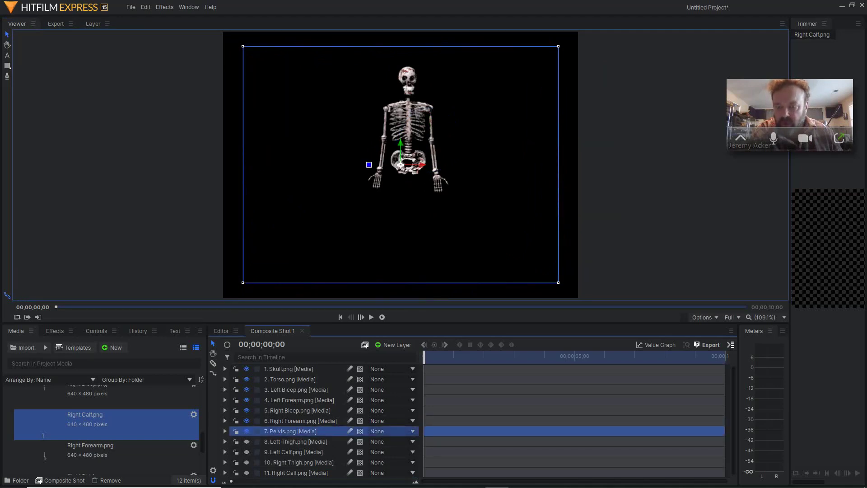
left_click(224, 431)
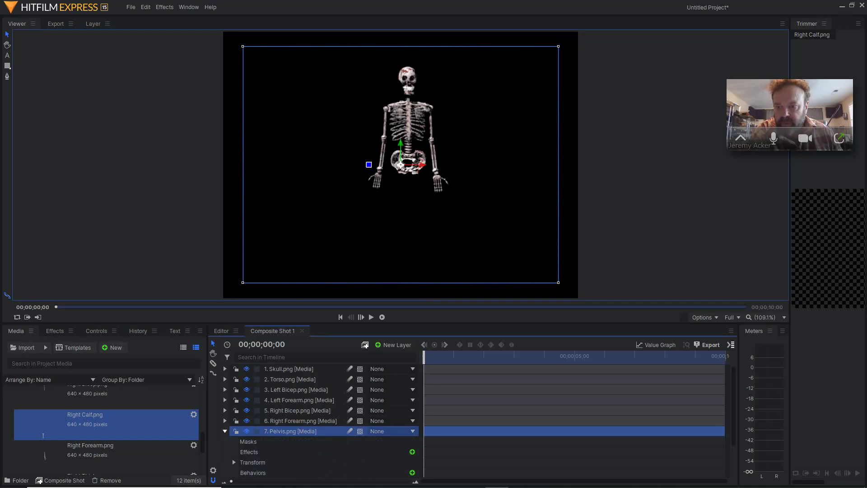
left_click(234, 462)
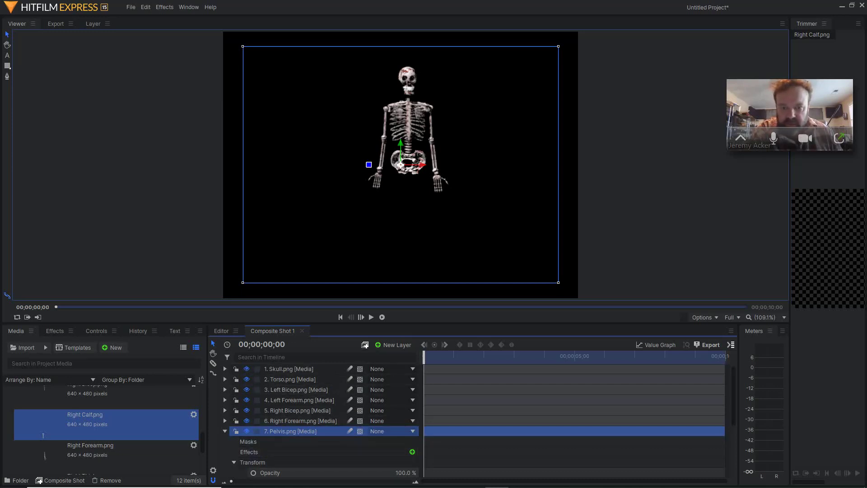
scroll(324, 420, "down", 3)
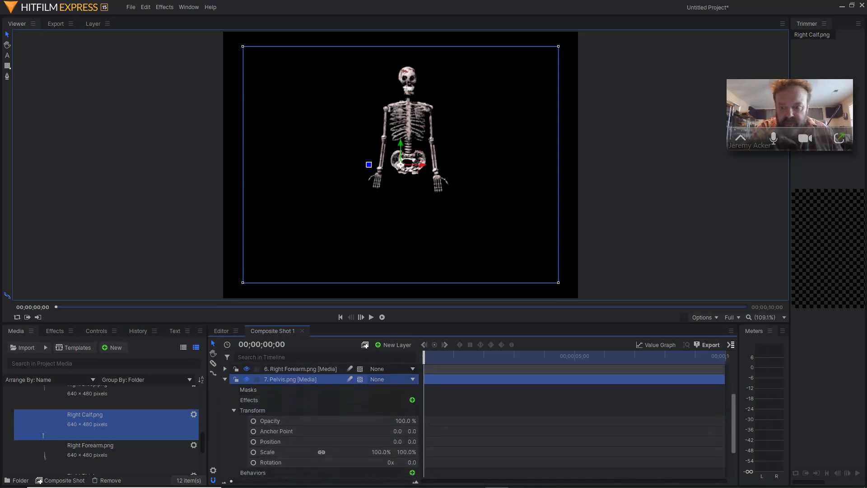
left_click_drag(397, 431, 395, 431)
left_click_drag(398, 431, 402, 431)
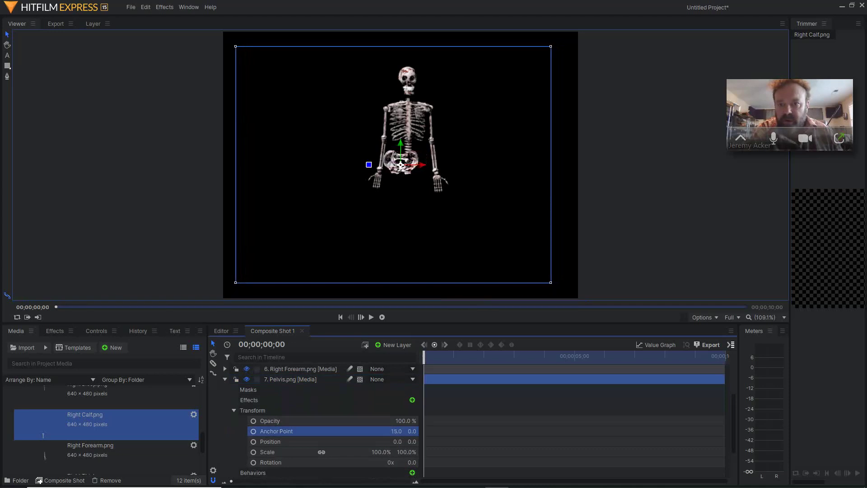
left_click_drag(411, 432, 388, 430)
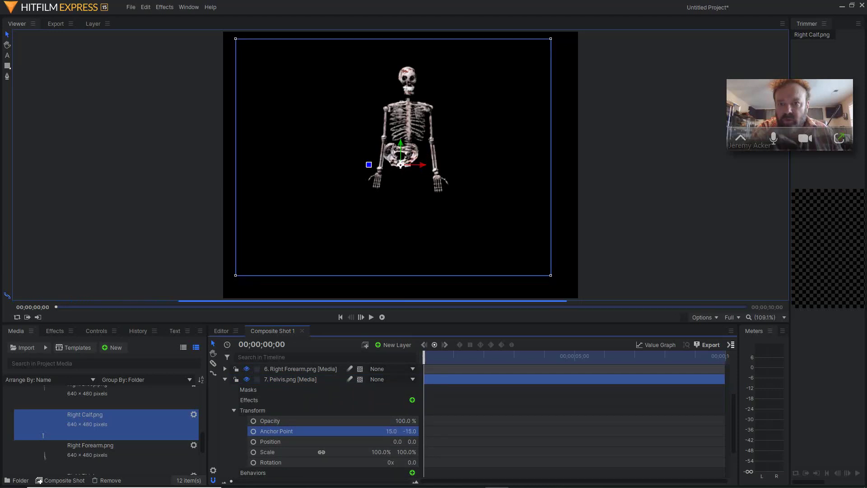
- Move the pelvis beneath the spine, to a position of about 12.8, -18.3, and undo its test rotation
left_click_drag(400, 143, 381, 192)
key("ctrl+z")
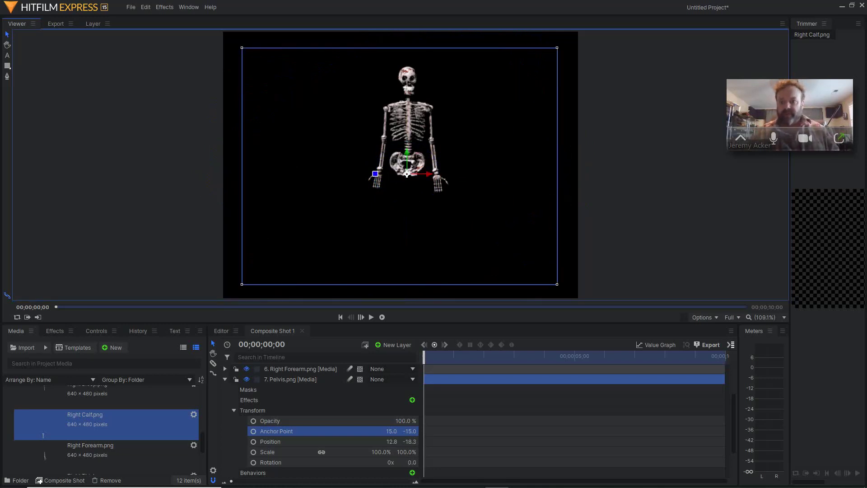
left_click(225, 379)
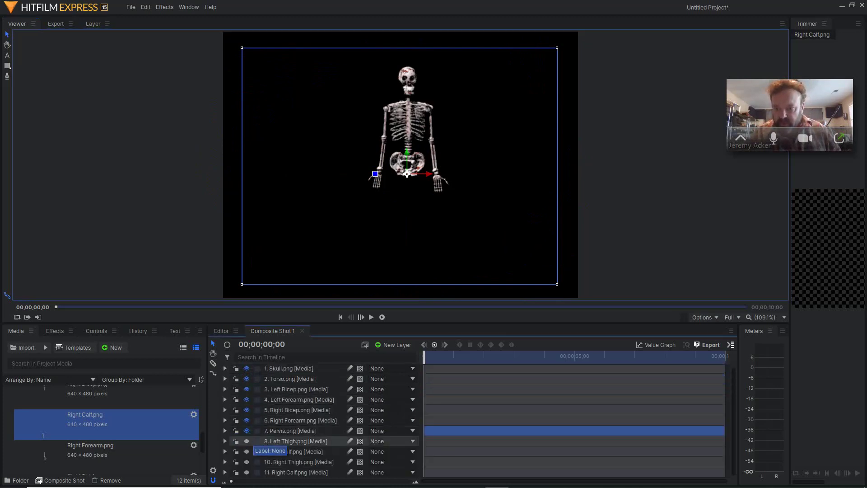
- Show the left thigh layer and set its anchor point to -9.0, -7.0, at the bone's hip end
left_click(247, 441)
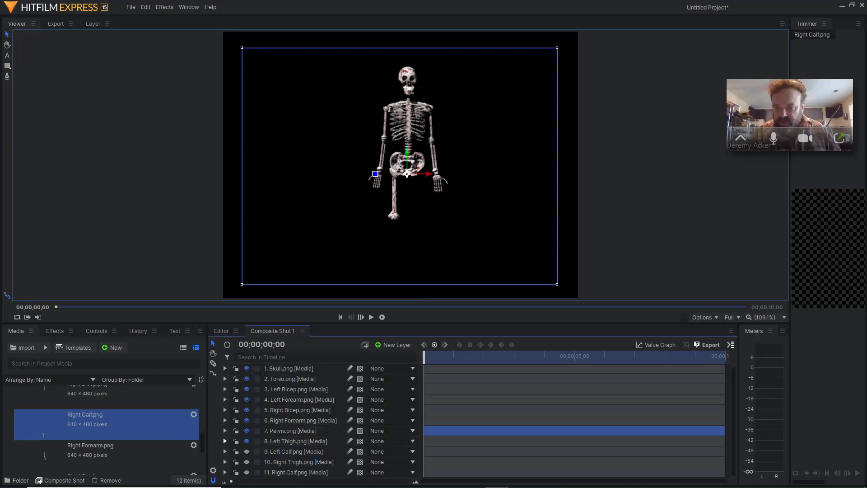
left_click(225, 441)
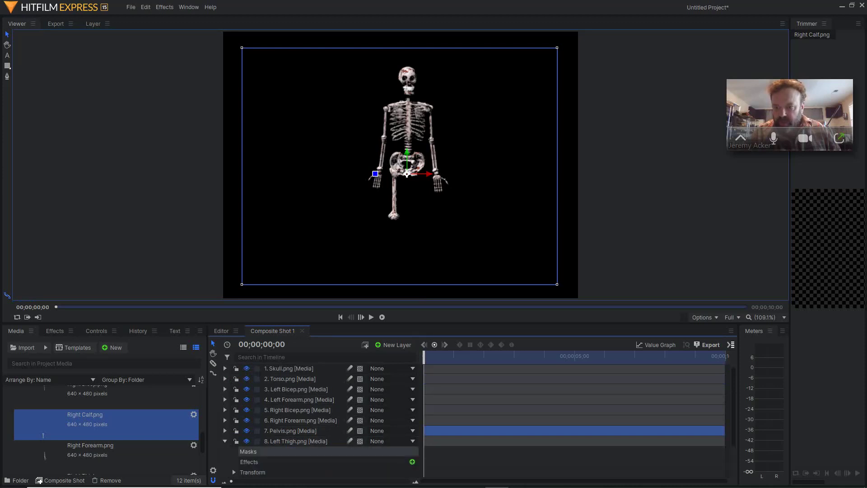
left_click(234, 472)
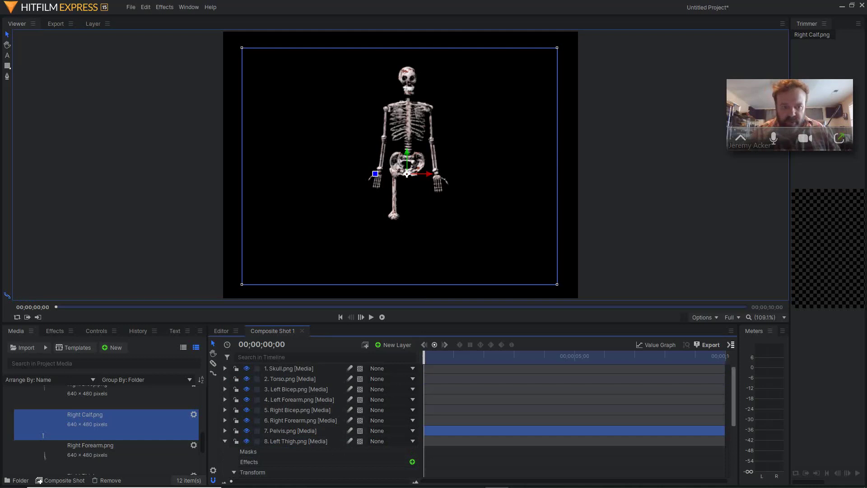
scroll(316, 420, "down", 4)
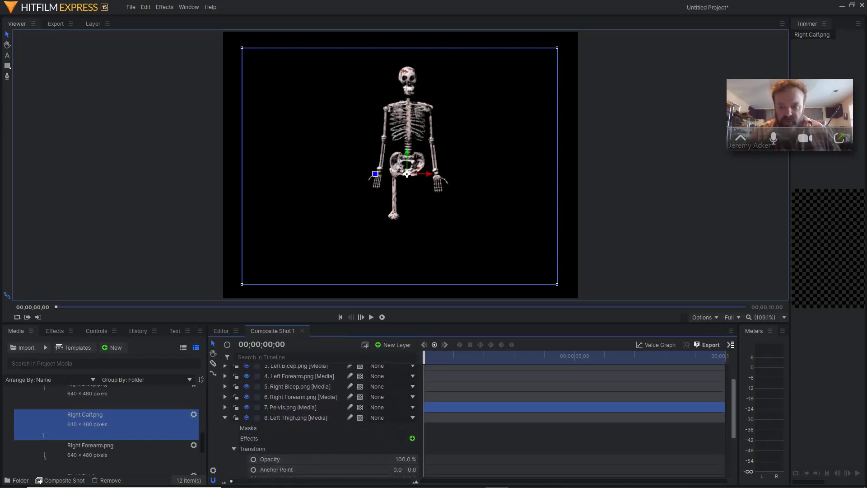
scroll(316, 420, "down", 1)
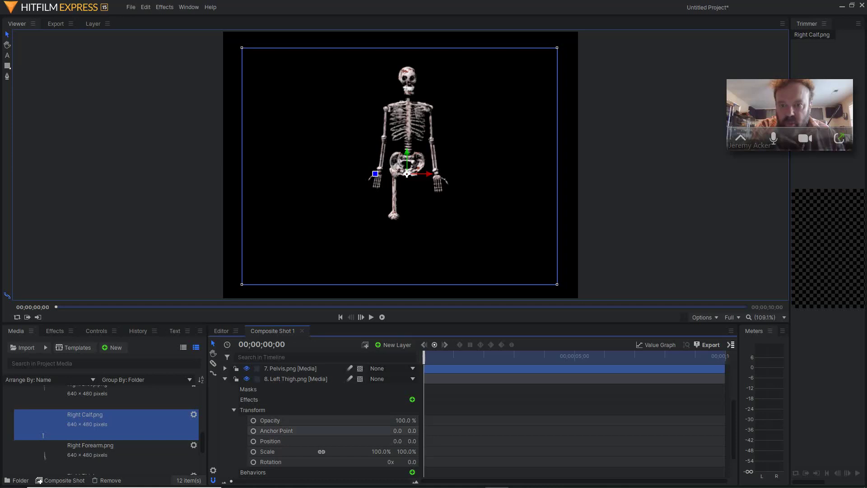
left_click_drag(412, 431, 392, 430)
- Move the left thigh into the pelvis's hip joint, to a position of about -9.1, -11.0, and collapse the layer
left_click_drag(401, 144, 364, 169)
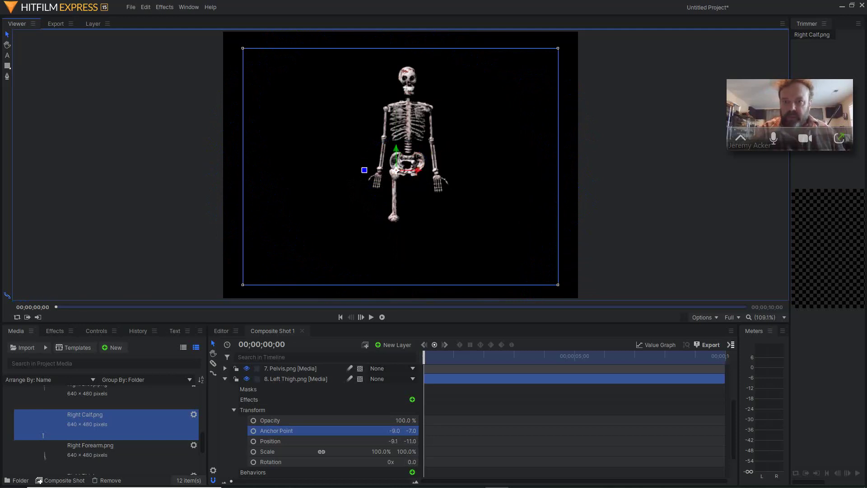
left_click(234, 410)
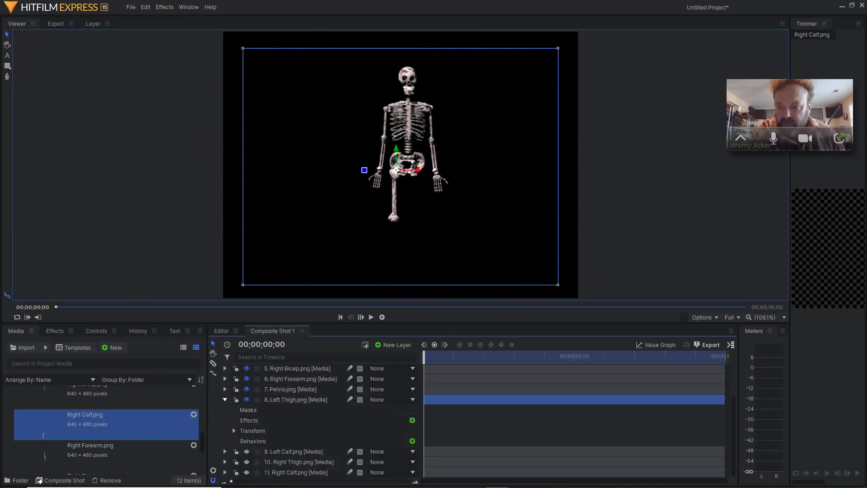
left_click(225, 399)
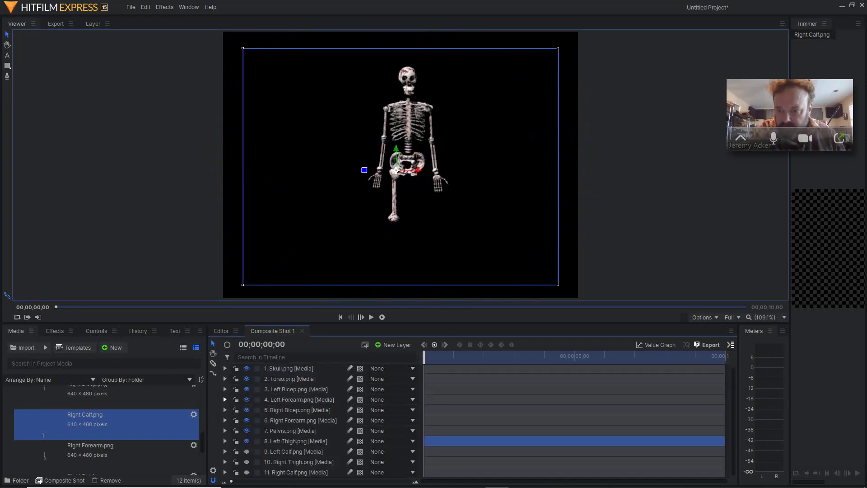
- Show the left calf layer and set its anchor point to -9.0, -114.0, at the bone's knee end
left_click(225, 452)
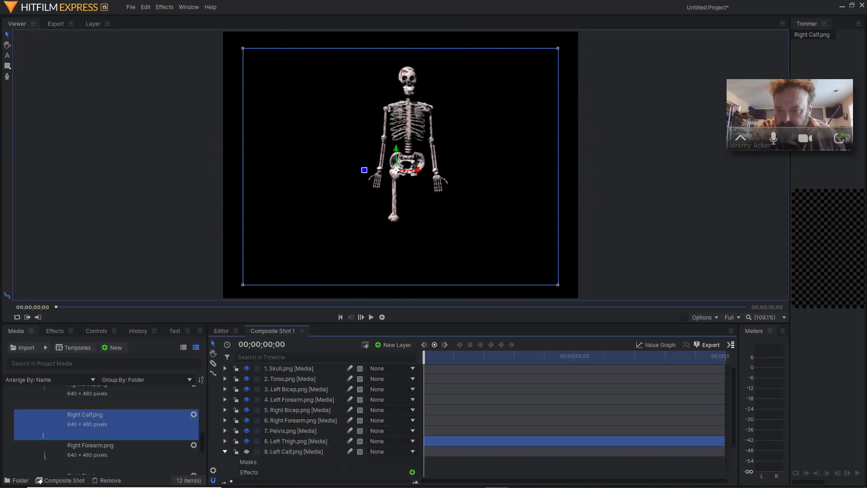
left_click(247, 451)
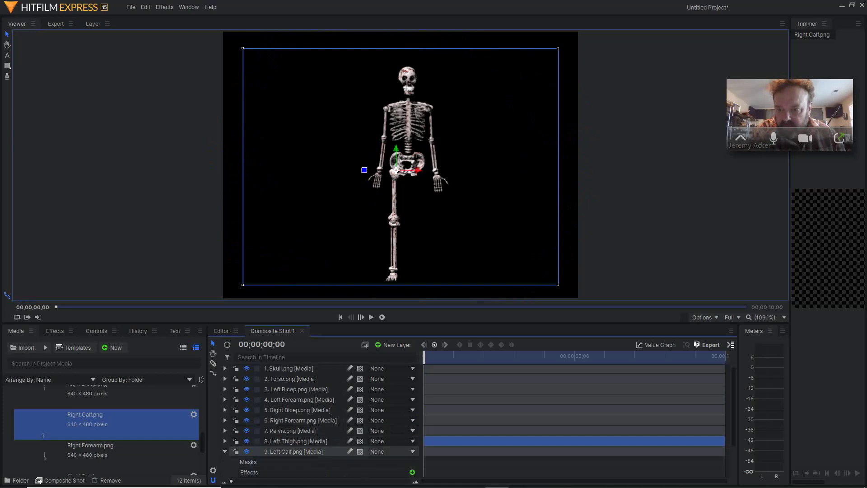
scroll(316, 420, "down", 2)
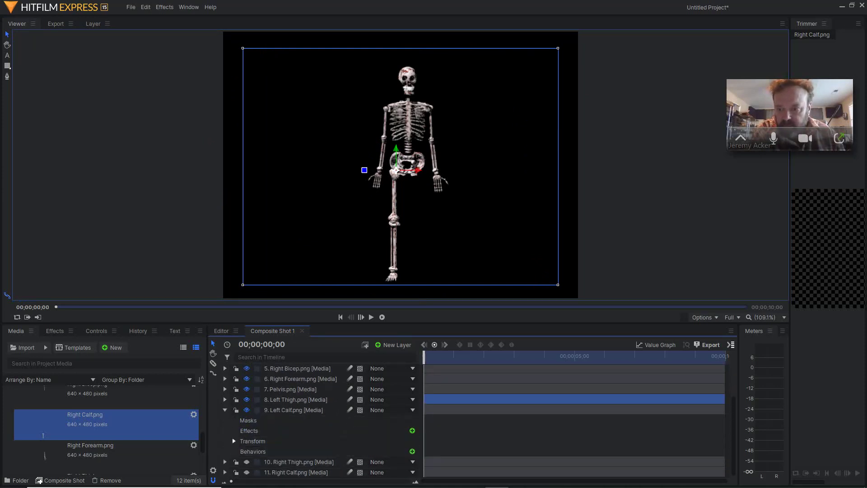
left_click(234, 441)
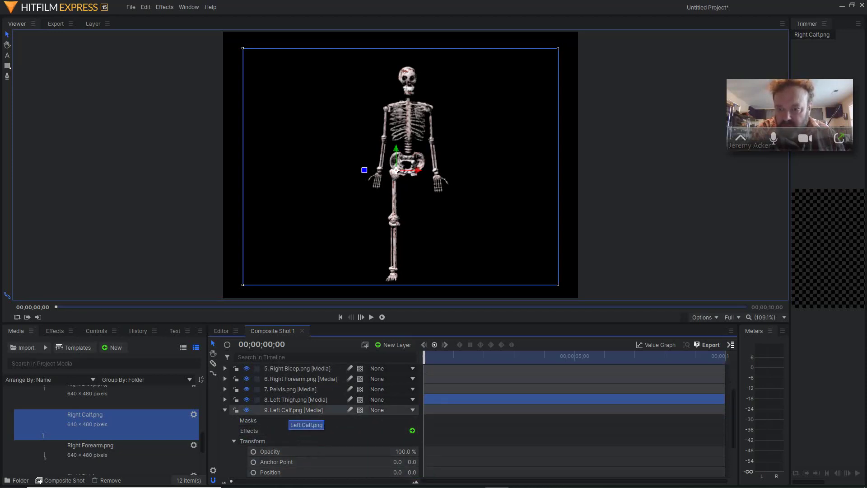
left_click(288, 411)
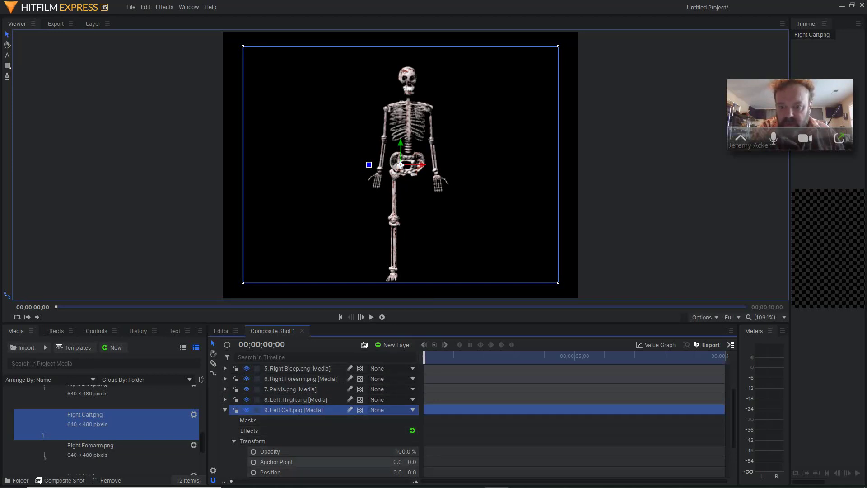
left_click_drag(397, 462, 360, 461)
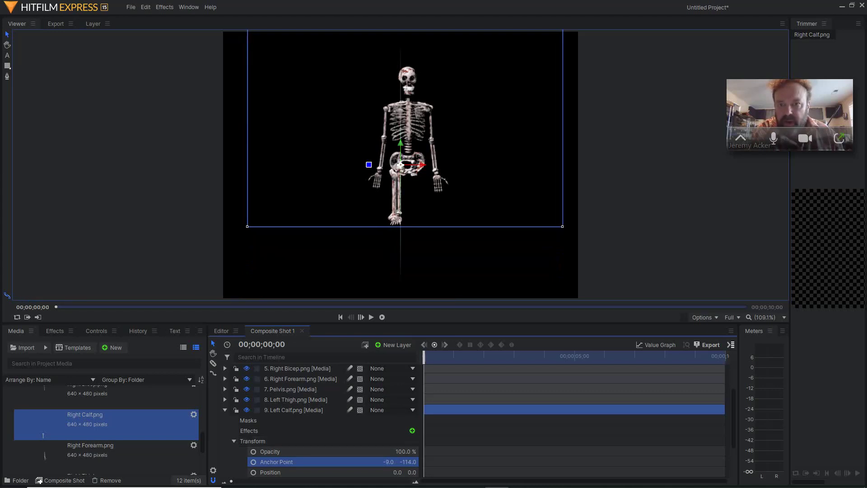
- Move the left calf to the left thigh's knee, at about -10.0, -113.6, and rotate it very slightly
left_click_drag(401, 165, 363, 221)
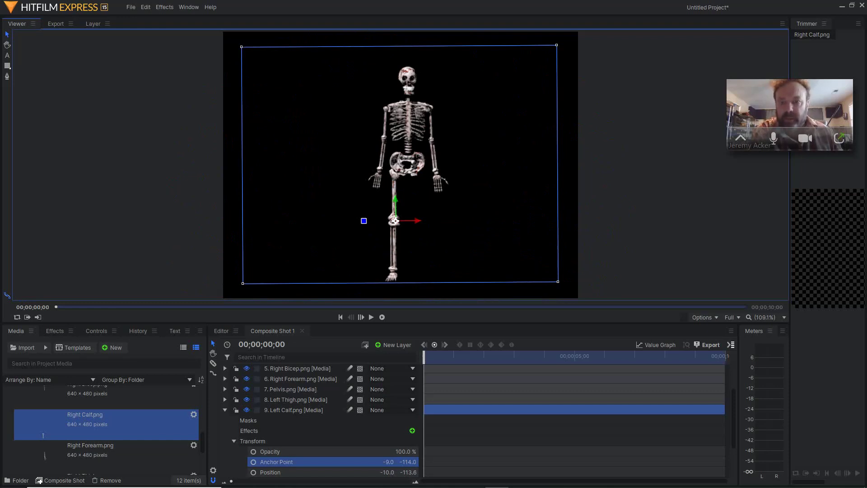
left_click(225, 409)
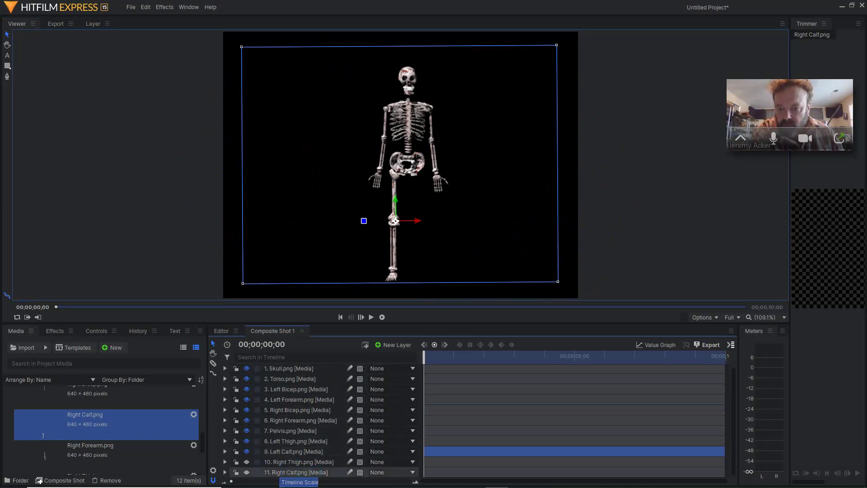
- Show the right thigh layer and set its anchor point to 45.0, -2.0, at the bone's hip end
left_click(289, 462)
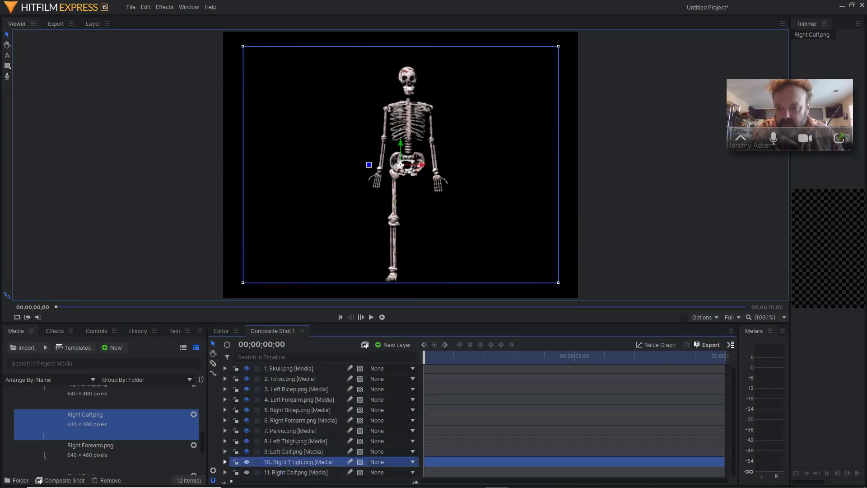
left_click(225, 462)
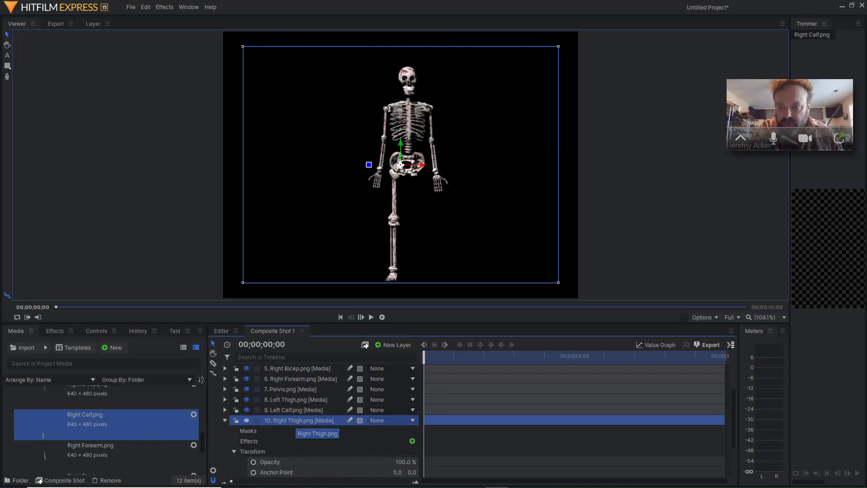
left_click(246, 420)
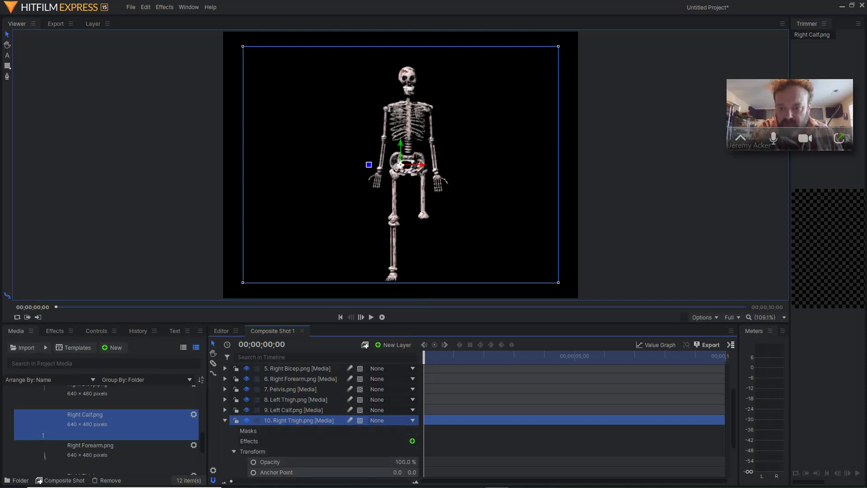
mouse_move(411, 472)
left_mouse_down()
mouse_move(418, 472)
mouse_move(411, 472)
left_mouse_up()
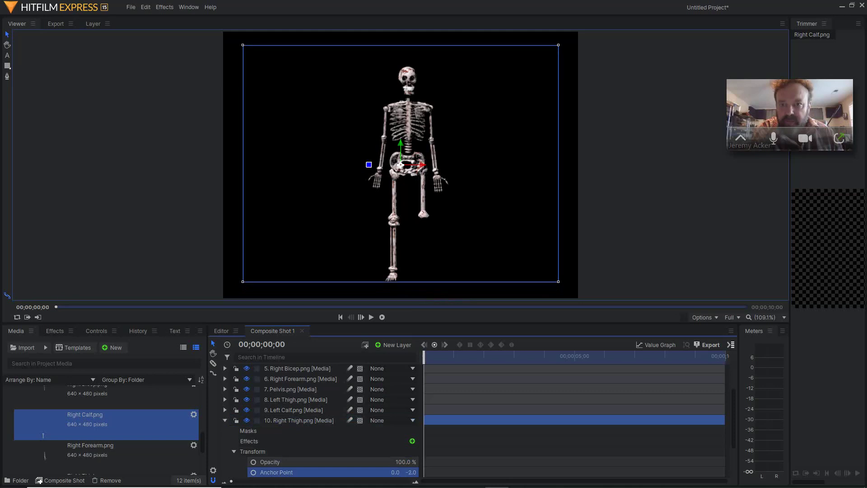
left_click_drag(395, 472, 407, 472)
- Move the right thigh into the pelvis's other hip joint and undo its test rotation
left_click_drag(401, 144, 392, 180)
key("ctrl+z")
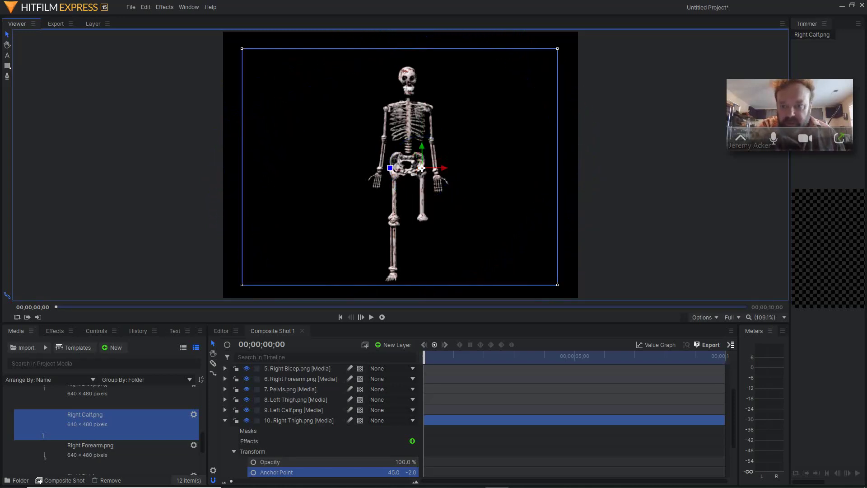
left_click(234, 452)
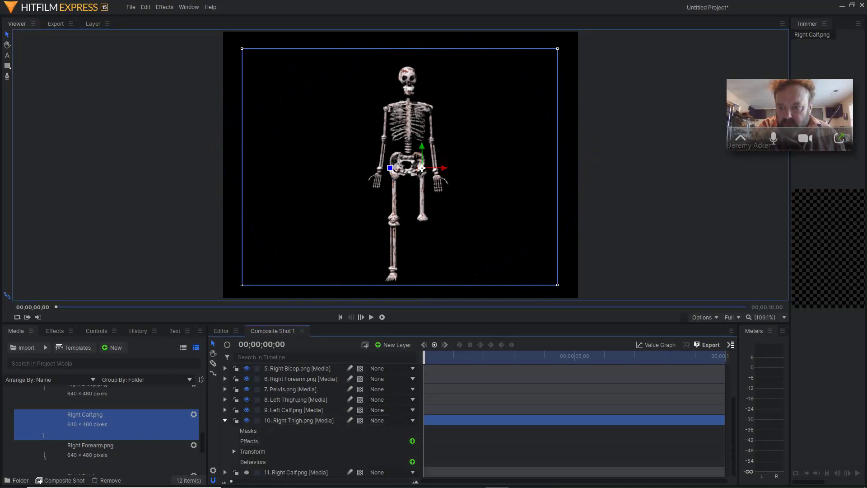
left_click(225, 420)
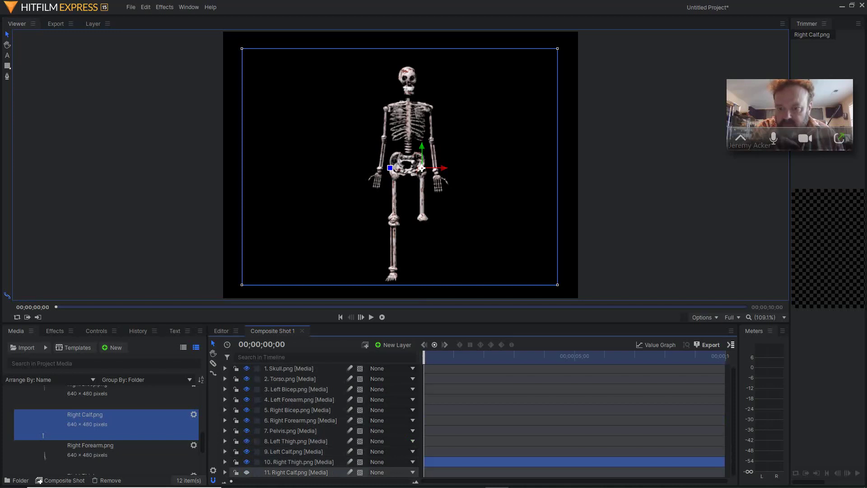
- Show the right calf layer and set its anchor point to 48.0, -109.0, at the bone's knee end
left_click(270, 472)
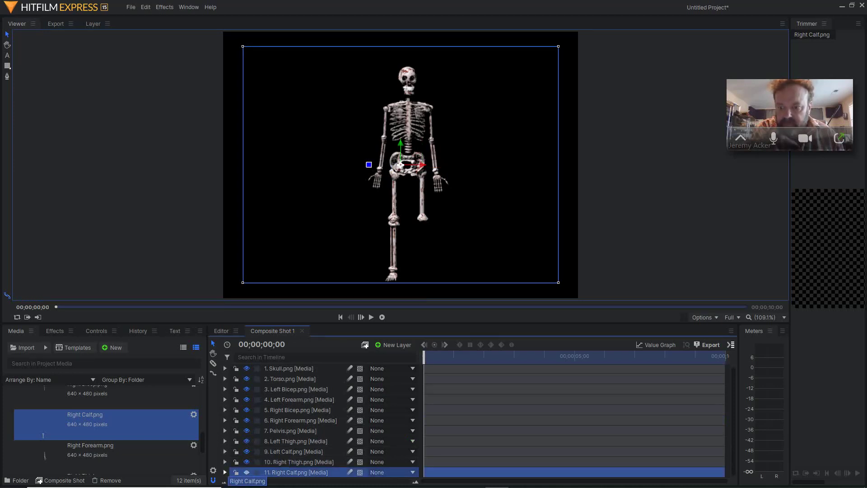
left_click(224, 472)
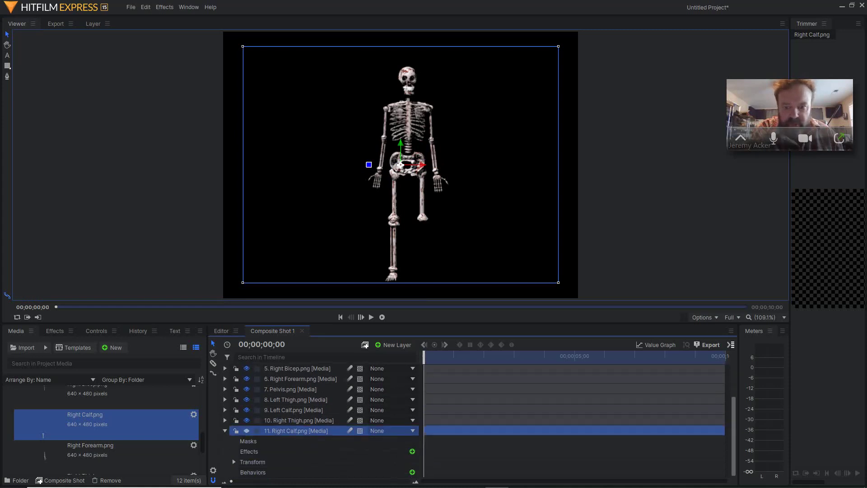
left_click(234, 461)
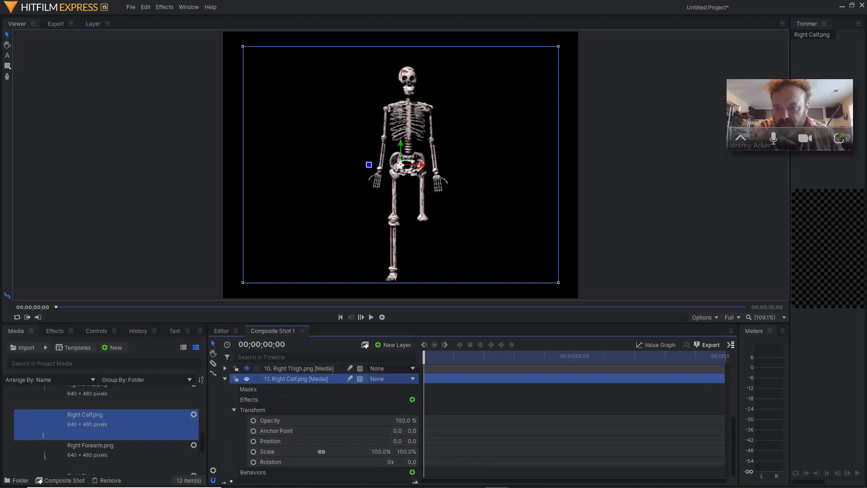
left_click(246, 378)
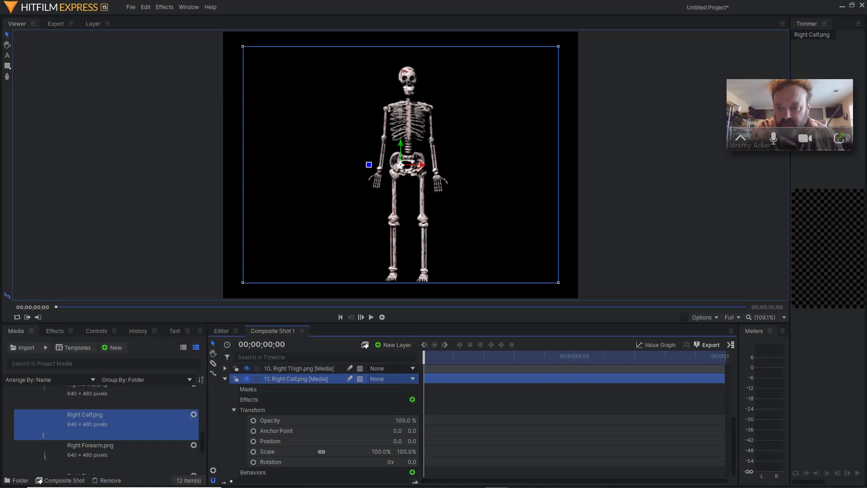
left_click_drag(397, 431, 417, 430)
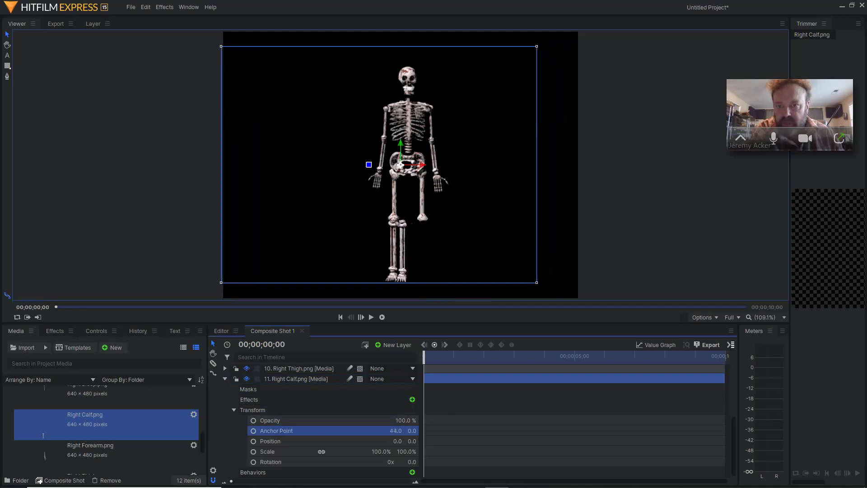
left_click_drag(411, 430, 363, 430)
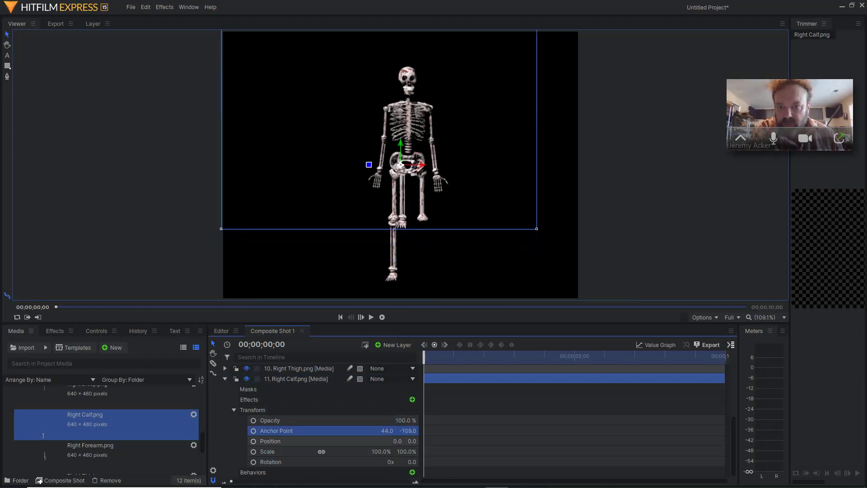
left_click_drag(387, 431, 388, 431)
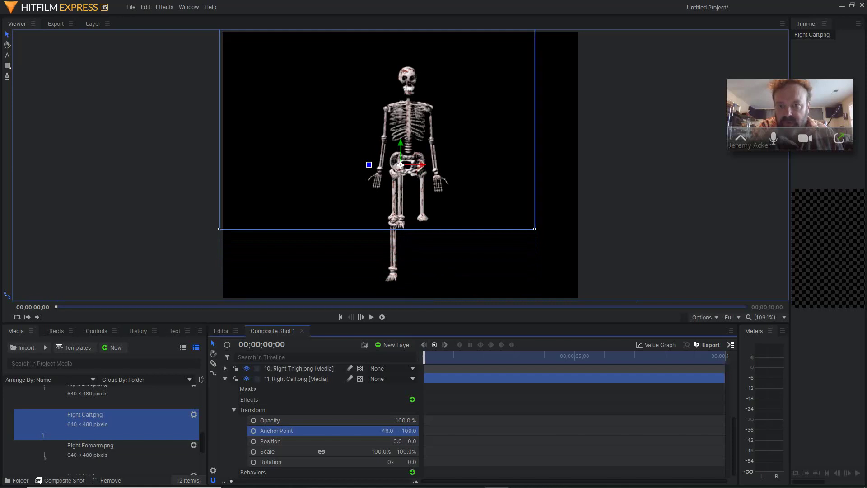
- Move the right calf to the right thigh's knee, at about 44.9, -107.2, and rotate it to about -0.5 degrees
left_click_drag(400, 144, 391, 217)
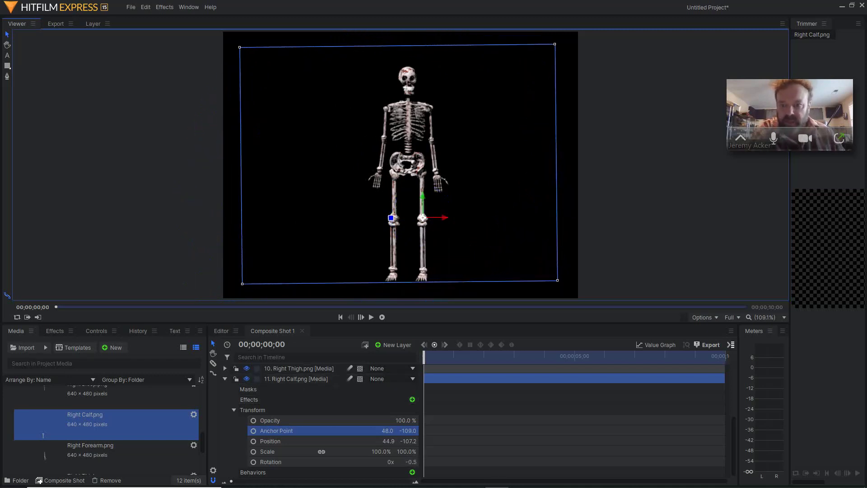
left_click(225, 379)
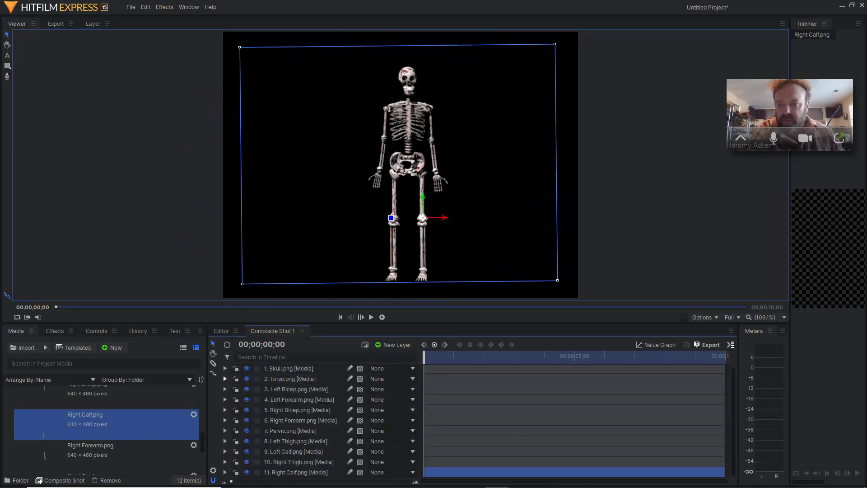
- Test the skull's rotation about its neck joint by tilting it sideways, and undo the tilt
left_click(289, 368)
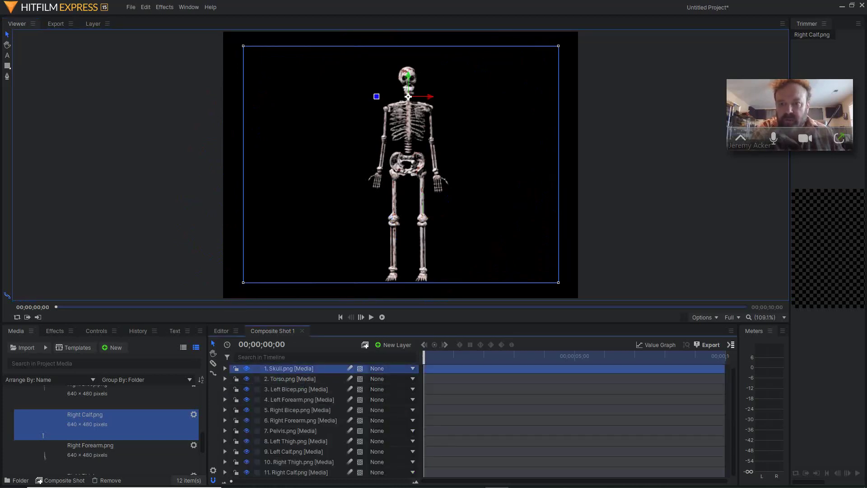
left_click_drag(376, 96, 379, 85)
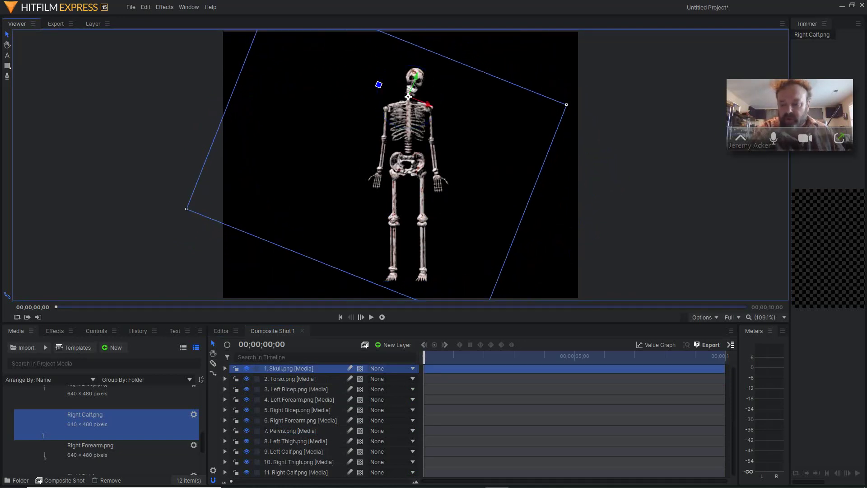
key("ctrl+z")
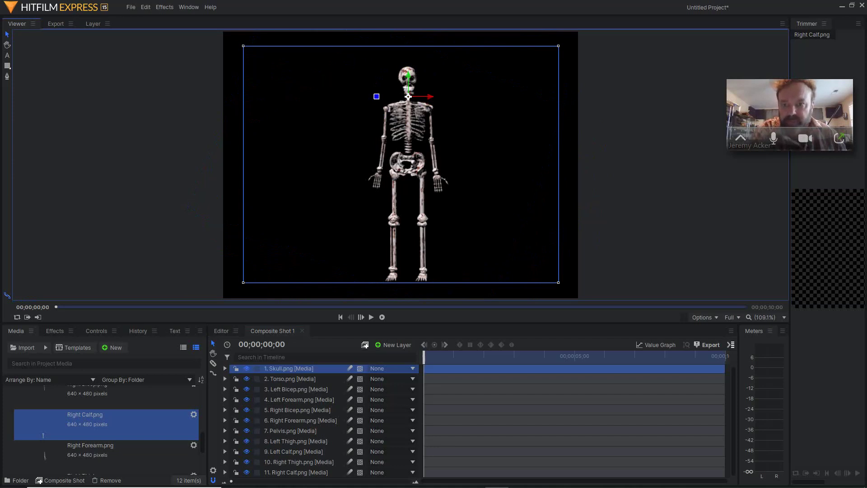
- Test the torso's rotation about its base at the pelvis by tilting it sideways, and undo the tilt
left_click(290, 379)
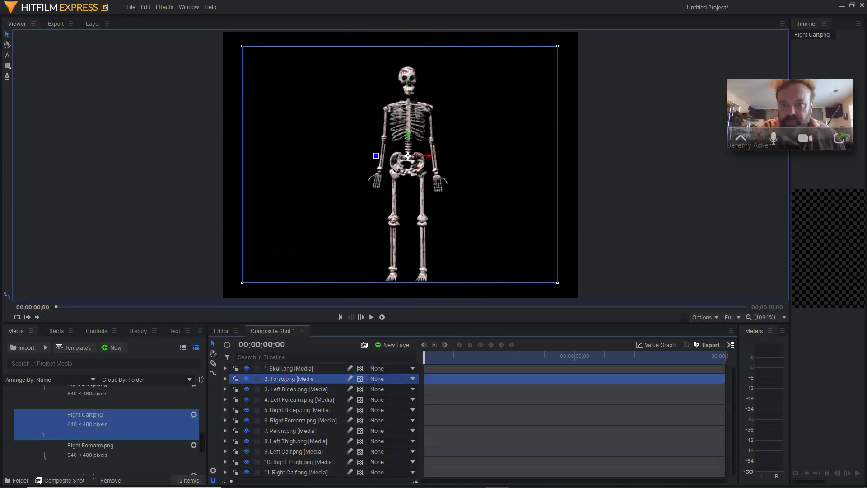
left_click_drag(376, 156, 379, 169)
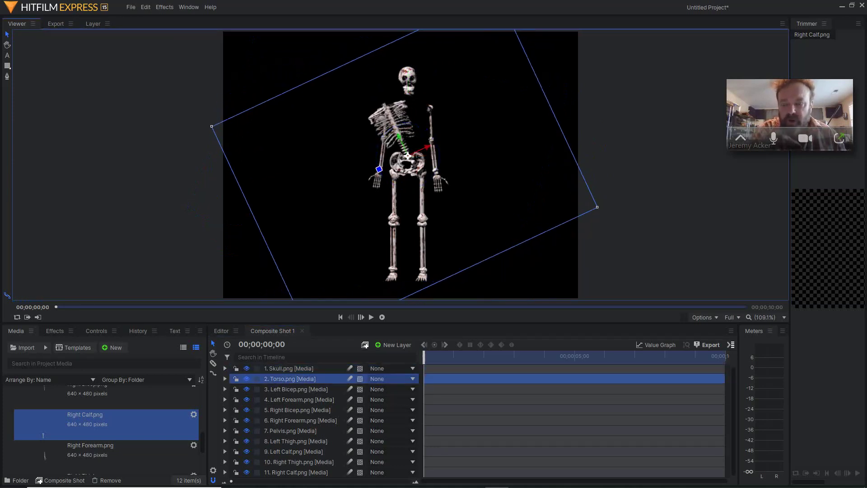
key("ctrl+z")
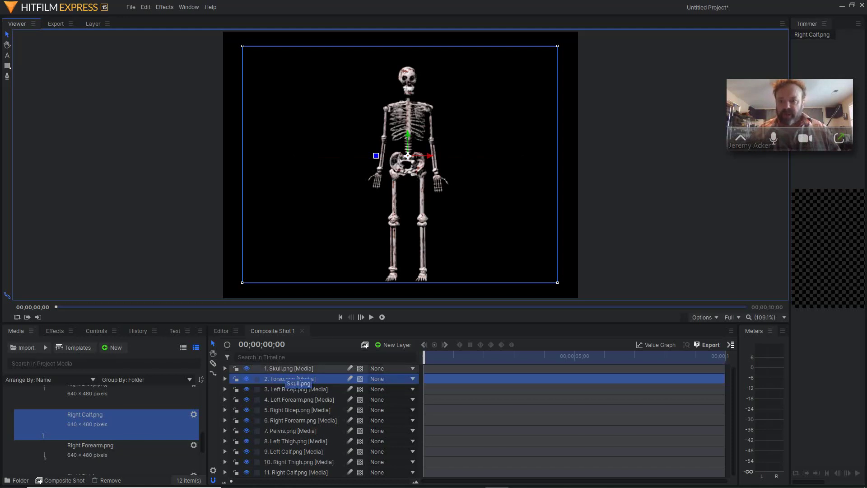
- Parent the skull layer to the torso layer
left_click(289, 368)
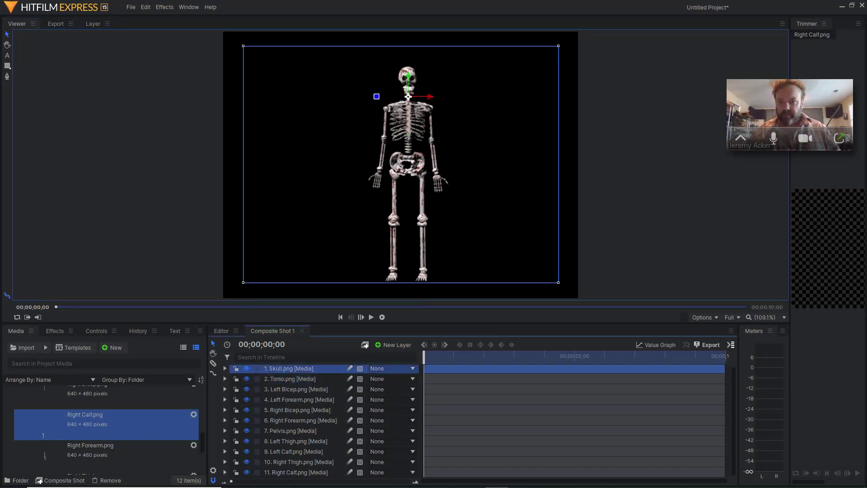
left_click_drag(283, 368, 289, 375)
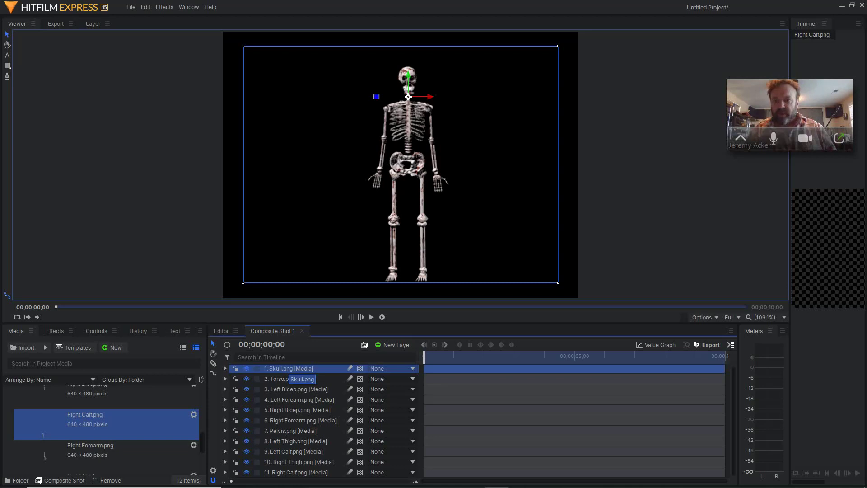
left_click_drag(290, 379, 290, 379)
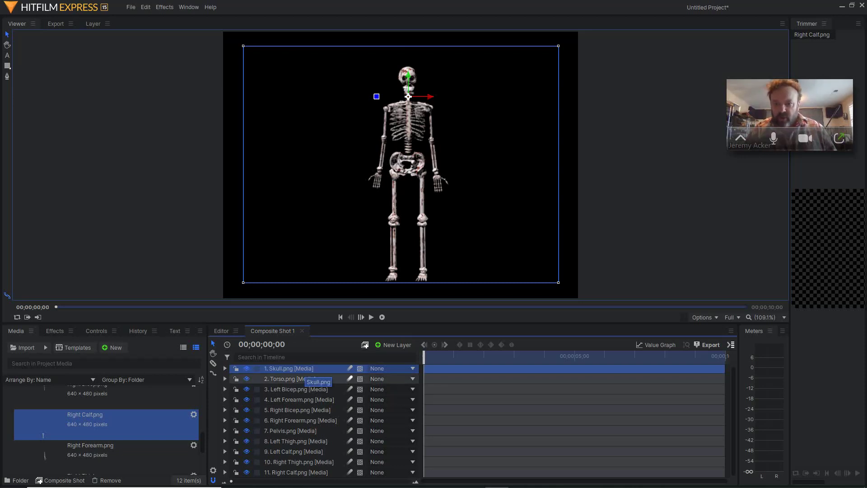
left_click_drag(379, 378, 416, 380)
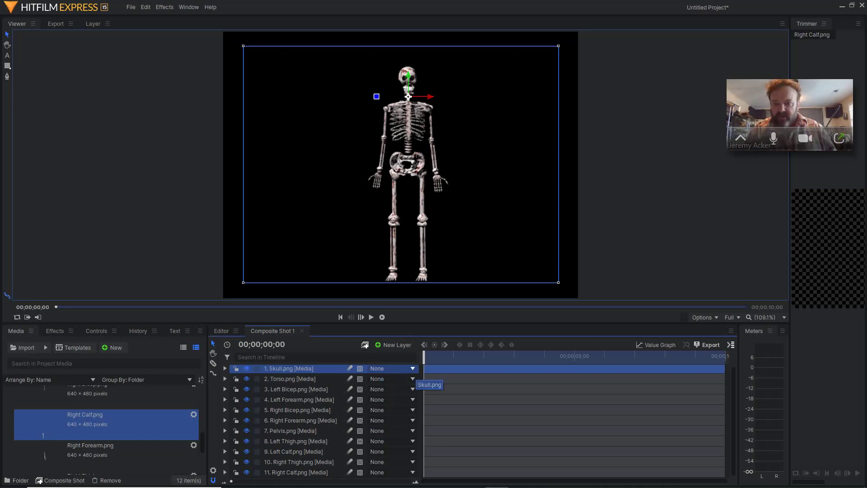
left_click(412, 368)
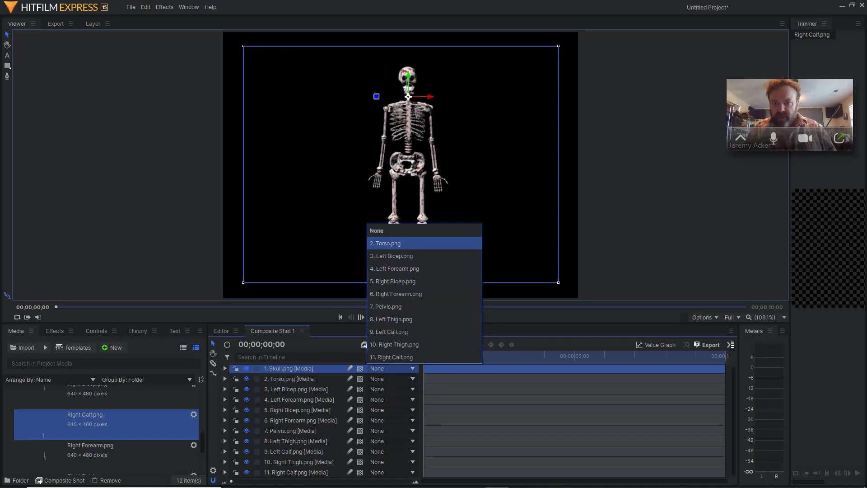
left_click(386, 243)
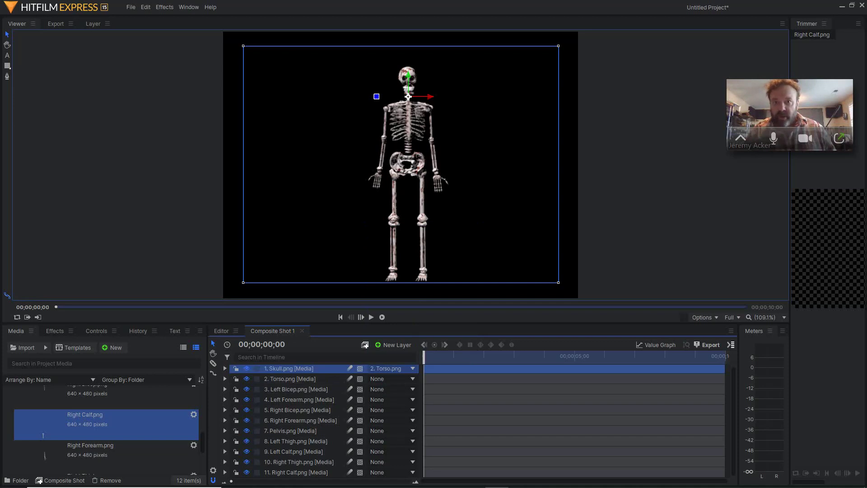
- Test the skull's parenting by moving the torso sideways, and undo the move
left_click(293, 378)
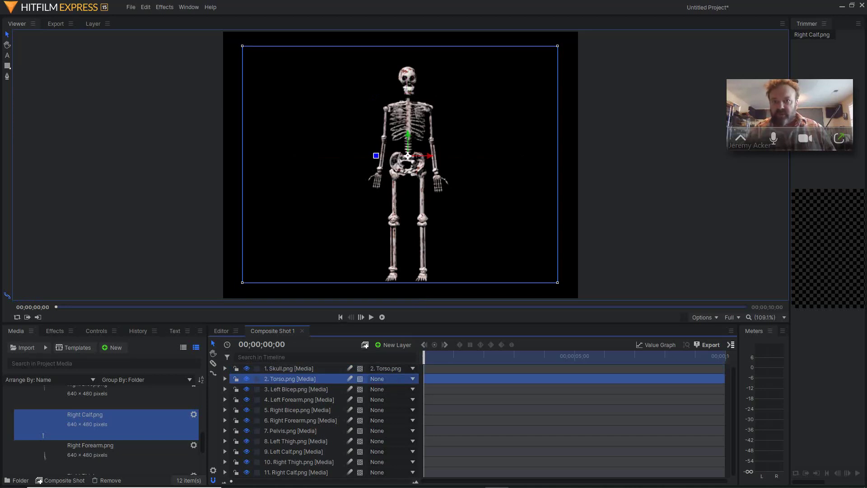
left_click_drag(418, 155, 503, 156)
key("ctrl+z")
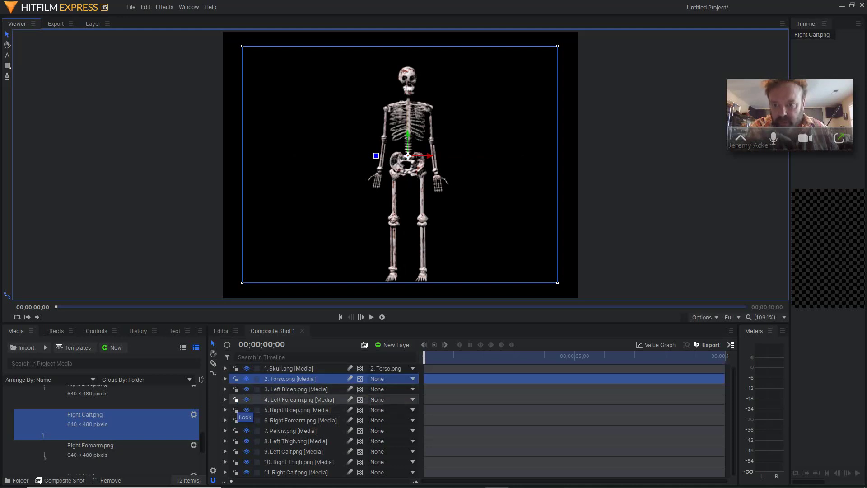
- Parent the torso layer to the pelvis layer
left_click_drag(281, 391, 377, 389)
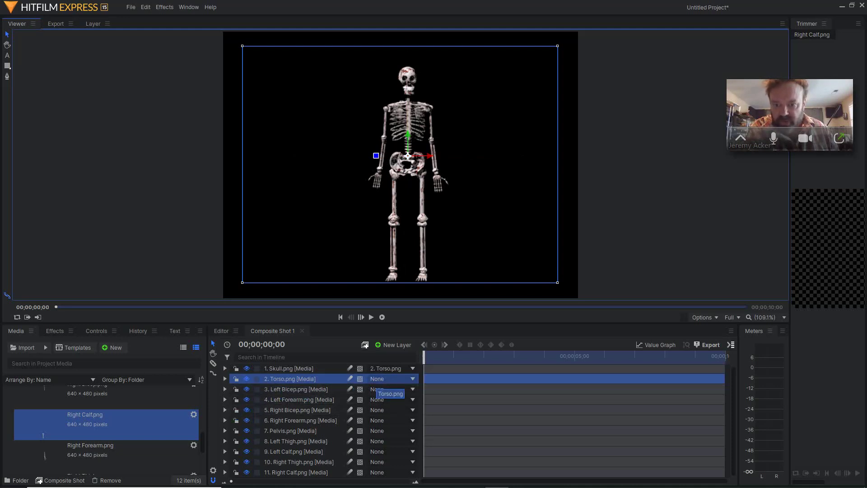
left_click(384, 379)
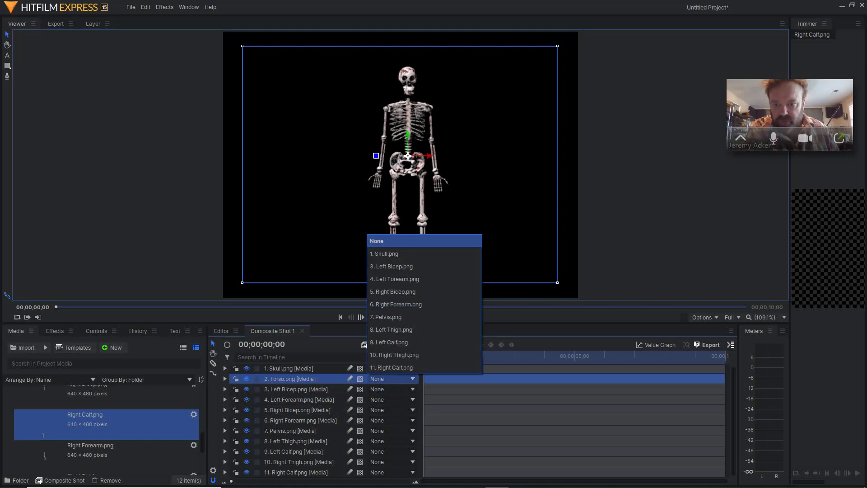
left_click(389, 317)
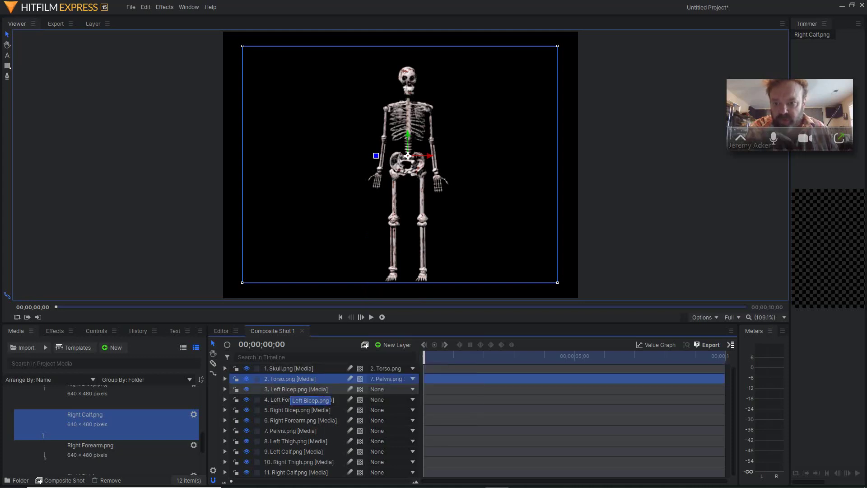
- Test the torso's parenting by moving the pelvis sideways, and undo the move
left_click(298, 431)
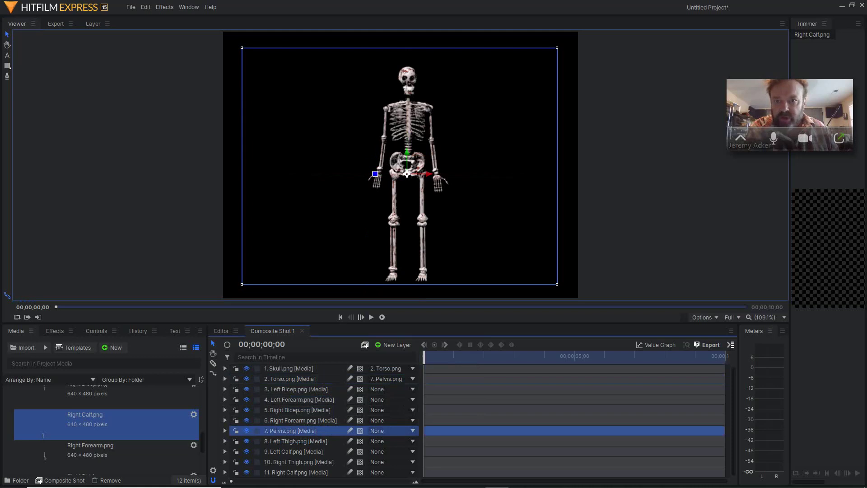
left_click_drag(407, 174, 513, 174)
key("ctrl+z")
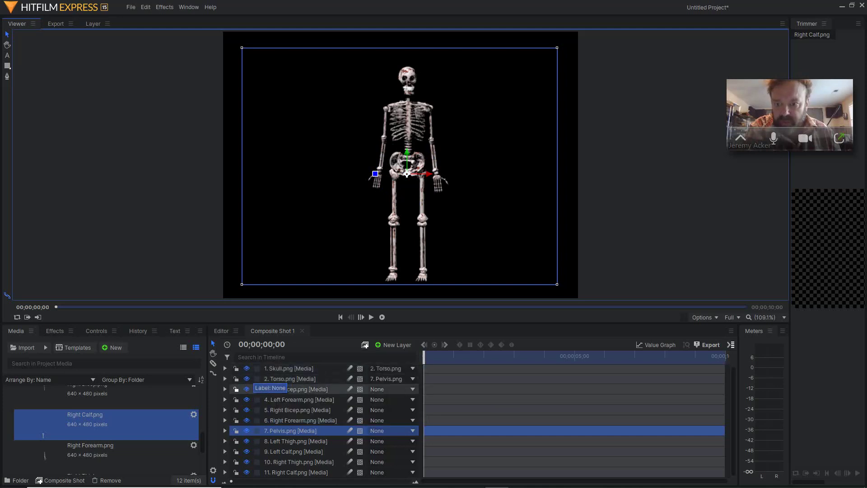
- Parent the left forearm layer to the left bicep, and the left bicep layer to the torso
left_click_drag(278, 400, 273, 412)
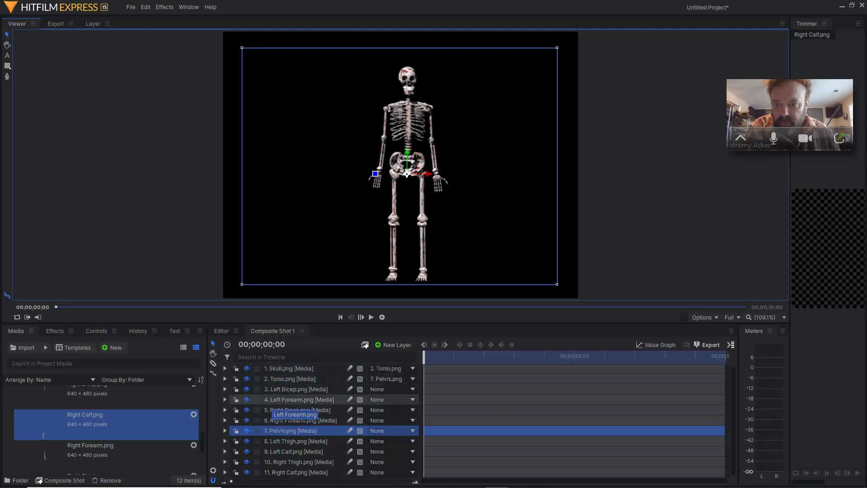
left_click(271, 400)
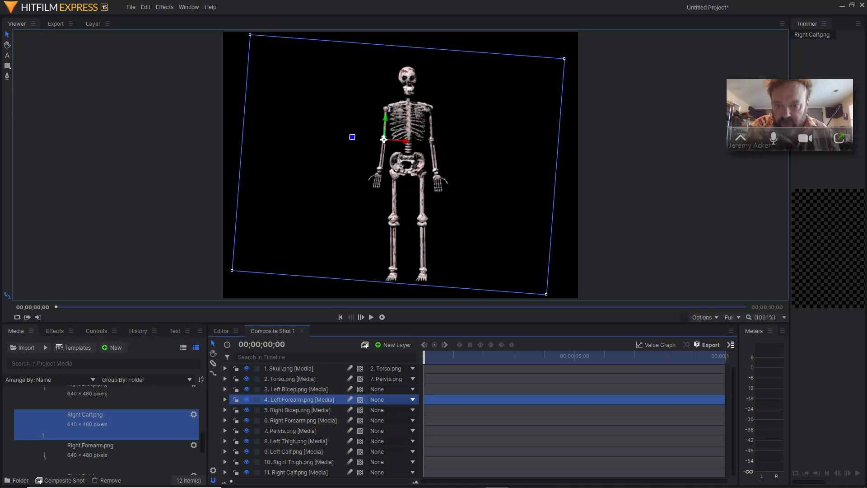
left_click(392, 400)
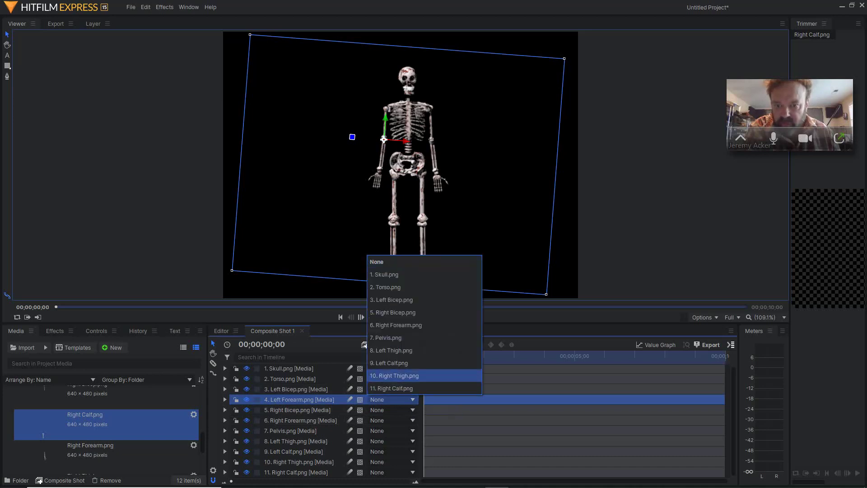
left_click(391, 300)
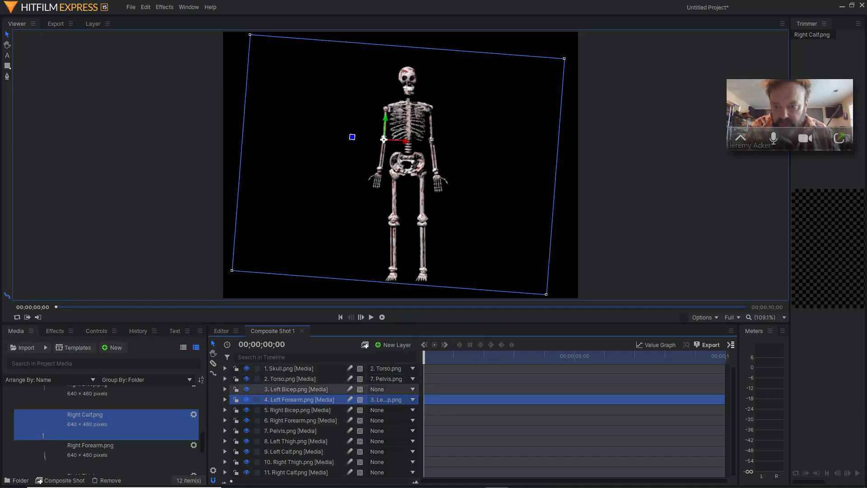
left_click(298, 389)
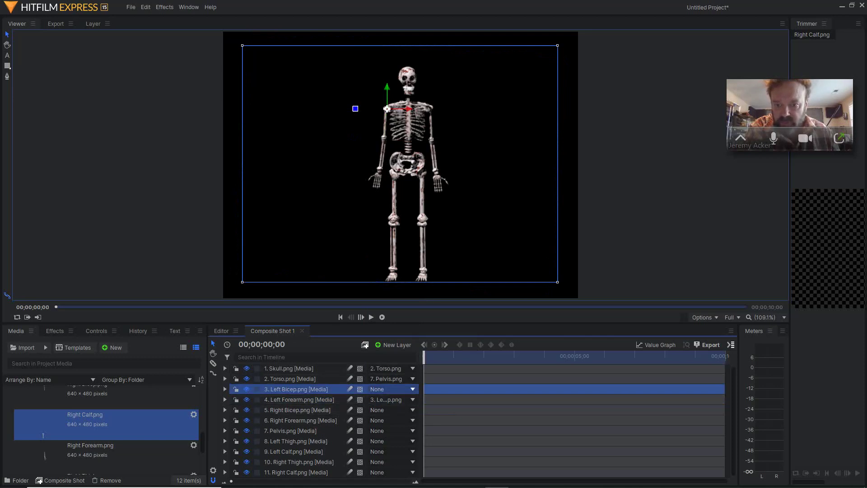
left_click(397, 388)
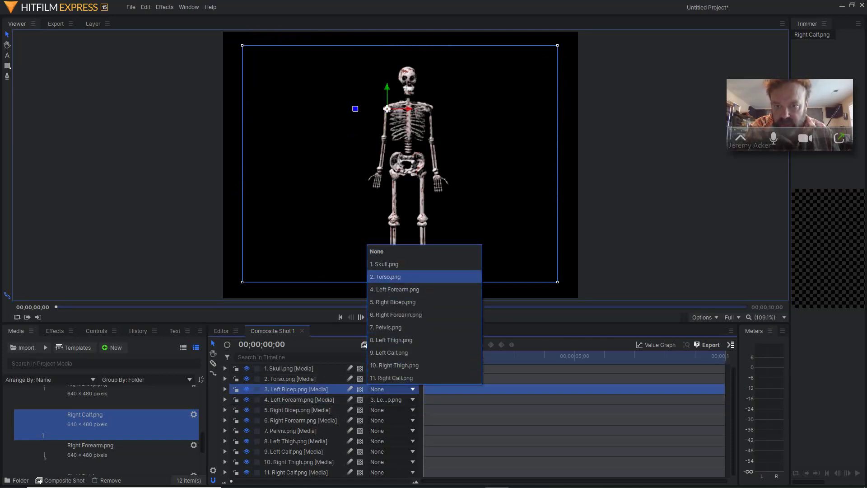
left_click(387, 276)
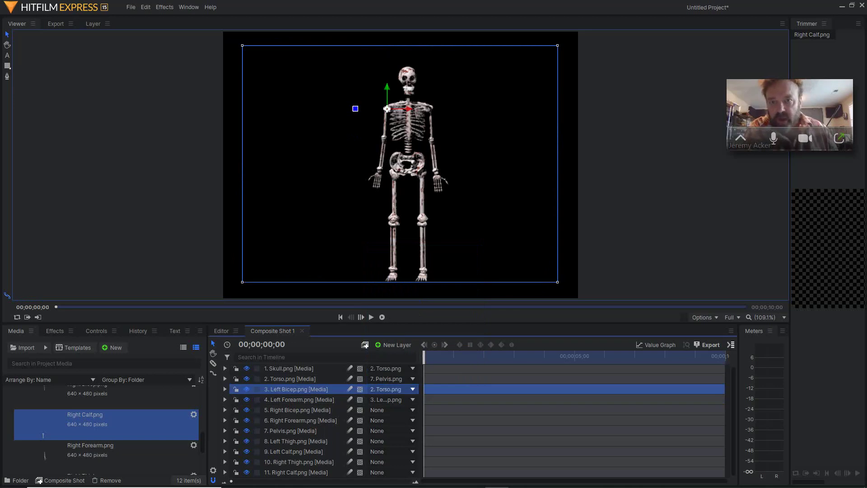
- Test the left arm's parenting by moving the torso and the pelvis sideways in turn, undoing each move
left_click(289, 379)
left_click_drag(428, 156, 508, 156)
key("ctrl+z")
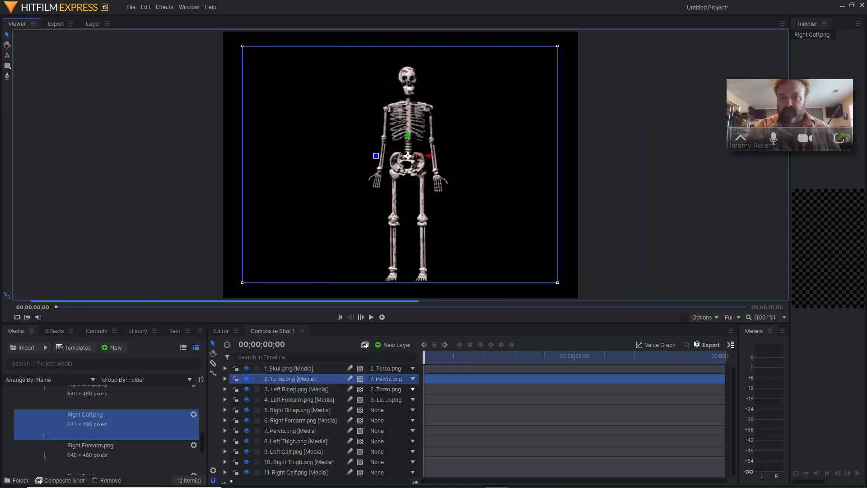
left_click(291, 431)
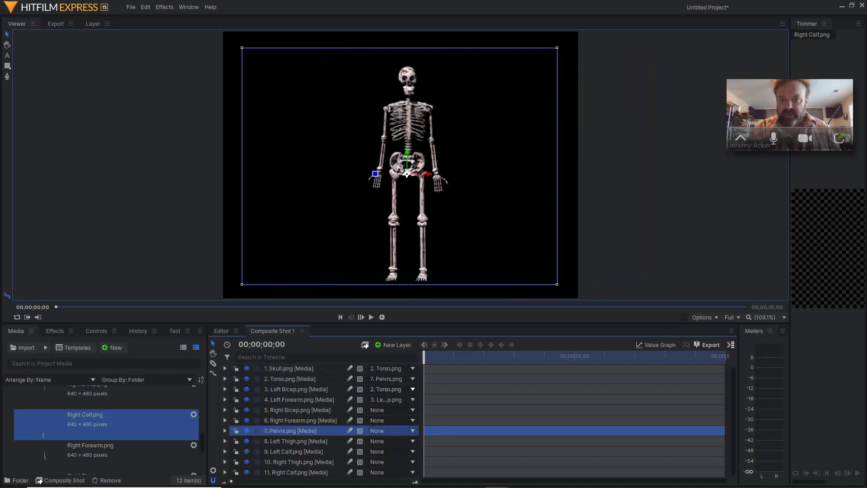
left_click_drag(407, 174, 526, 174)
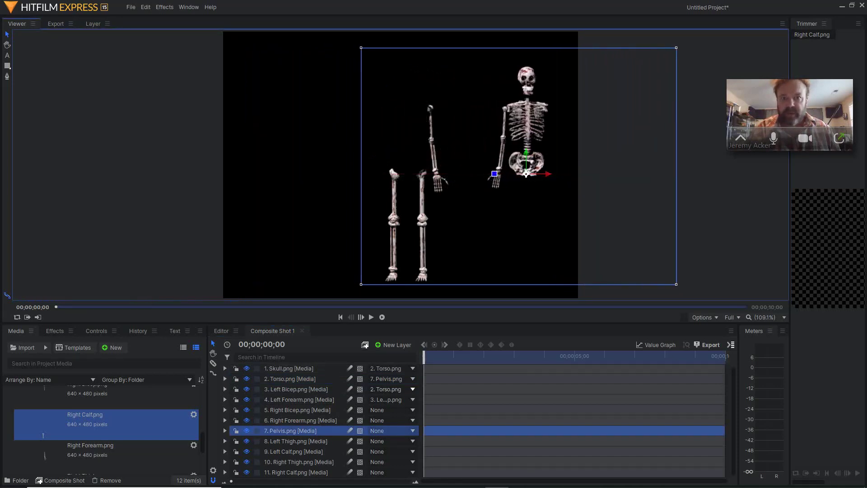
key("ctrl+z")
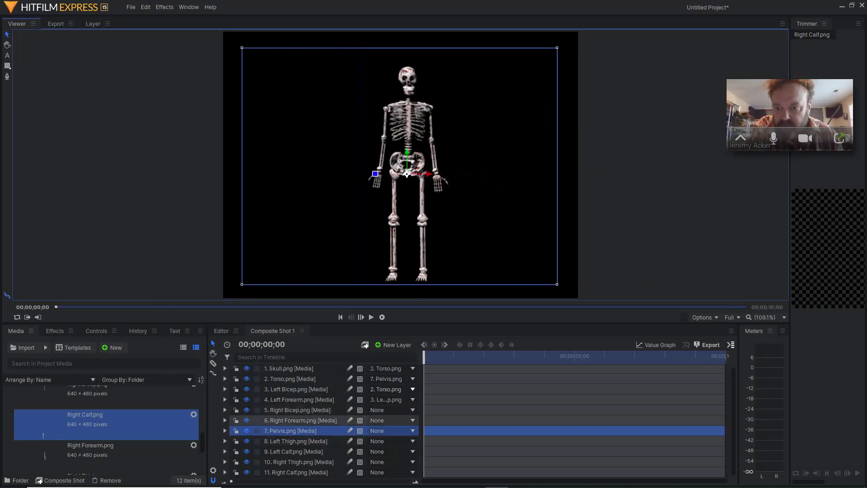
- Parent the right forearm layer to the right bicep, and the right bicep layer to the torso
left_click(300, 420)
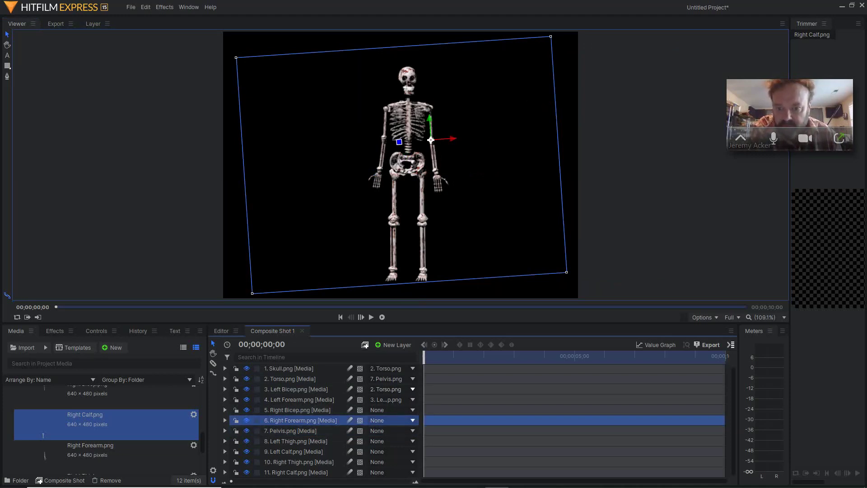
left_click(412, 420)
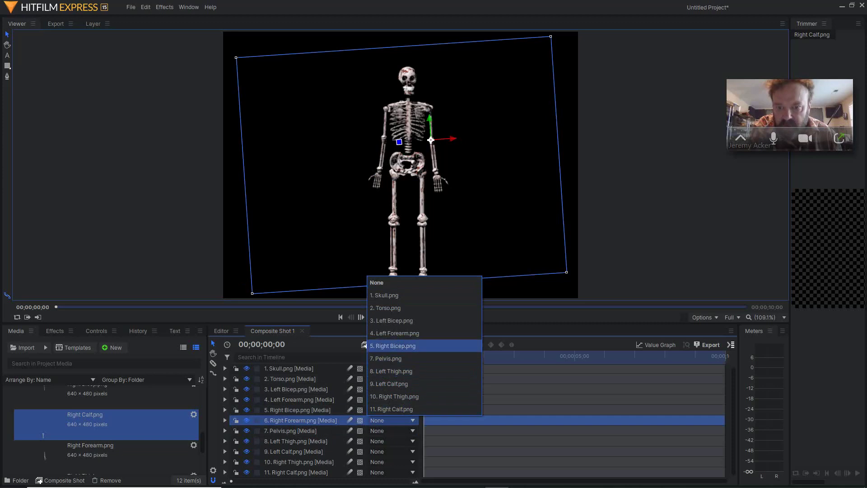
left_click(393, 345)
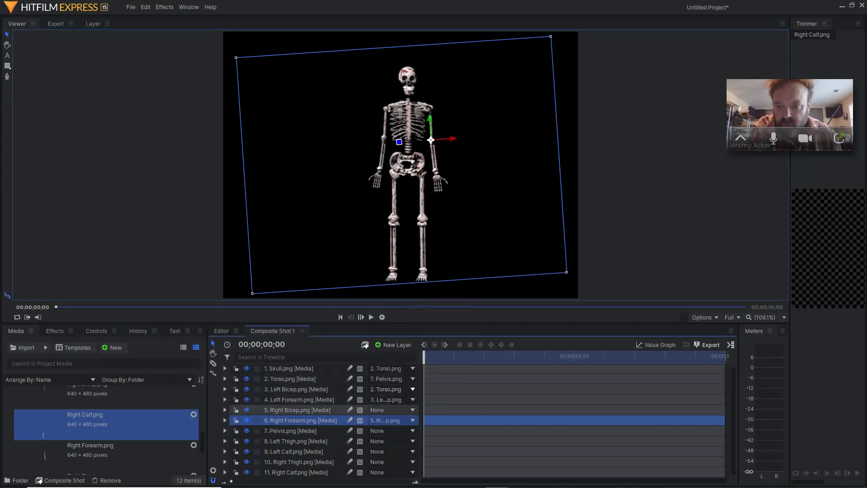
left_click(300, 410)
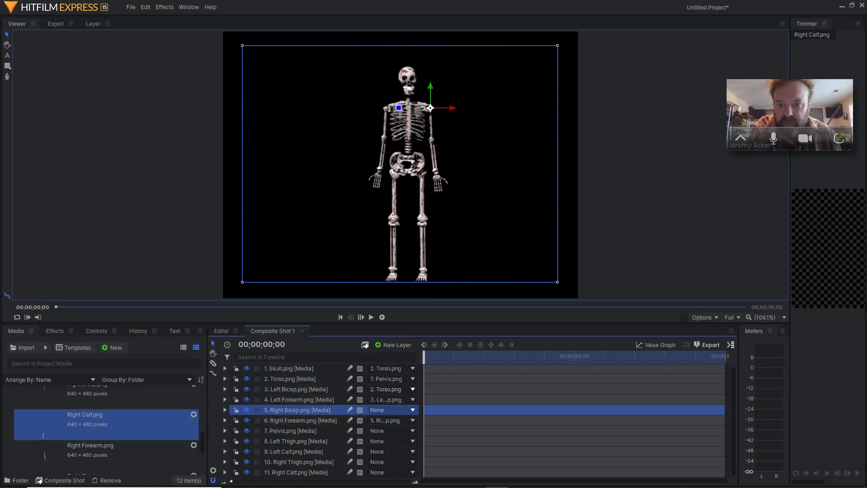
left_click(388, 410)
left_click(384, 297)
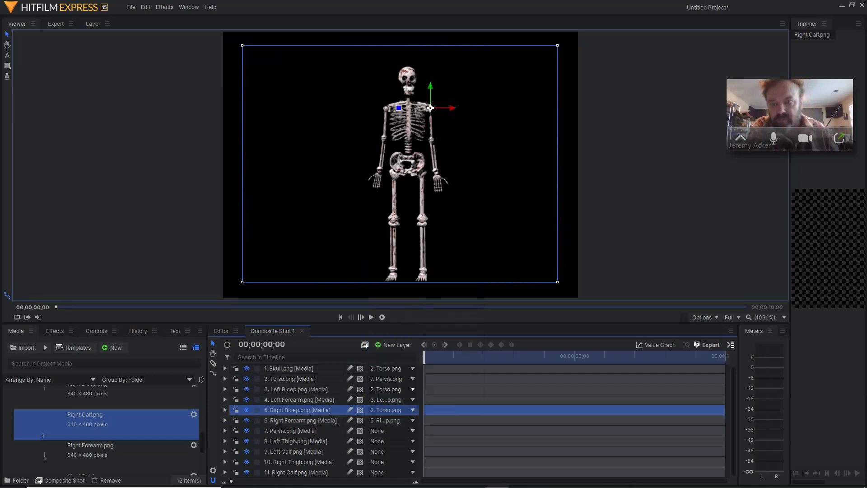
- Test the parenting of both arms and the skull by moving the torso sideways, and undo the move
left_click(293, 379)
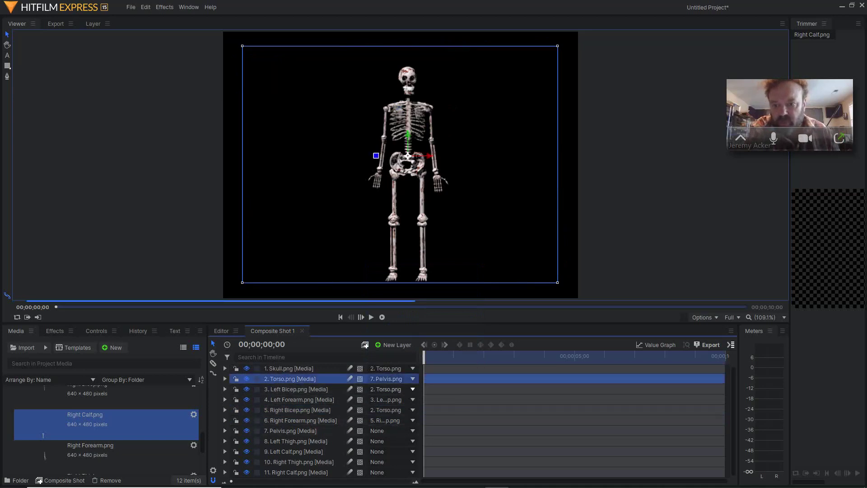
left_click_drag(408, 156, 500, 156)
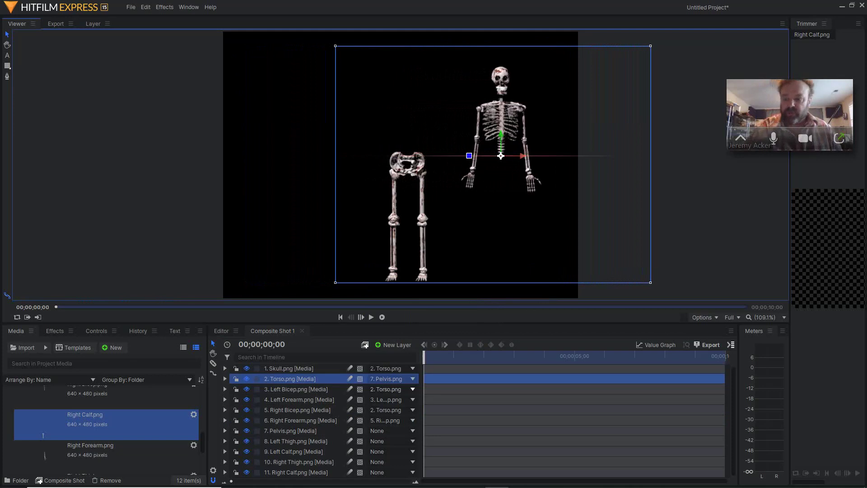
key("ctrl+z")
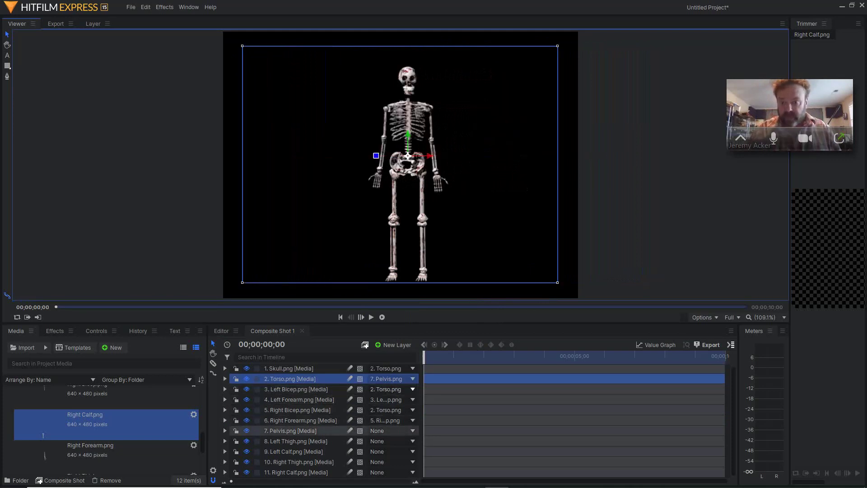
- Parent the left thigh layer to the pelvis, and the left calf layer to the left thigh
left_click(290, 431)
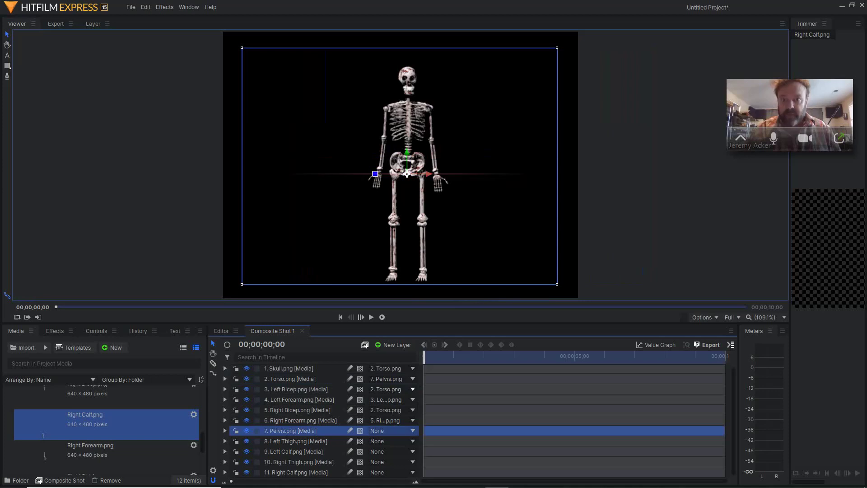
mouse_move(408, 174)
left_mouse_down()
mouse_move(515, 174)
mouse_move(407, 174)
left_mouse_up()
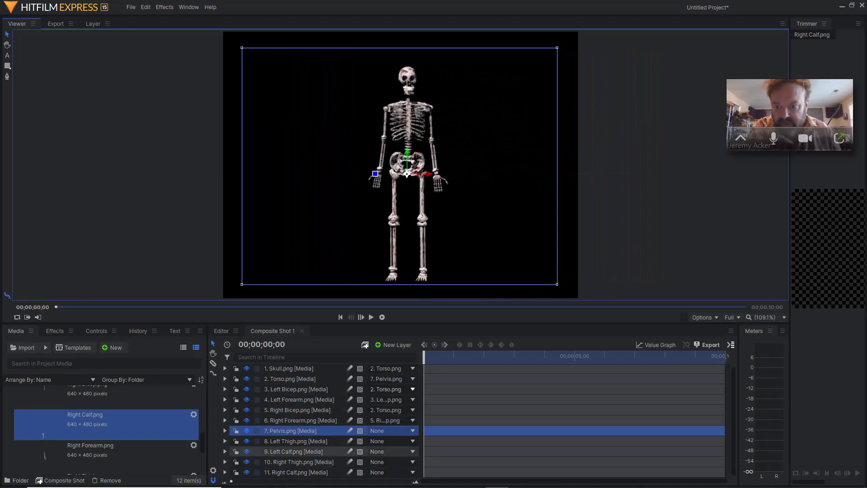
left_click(296, 441)
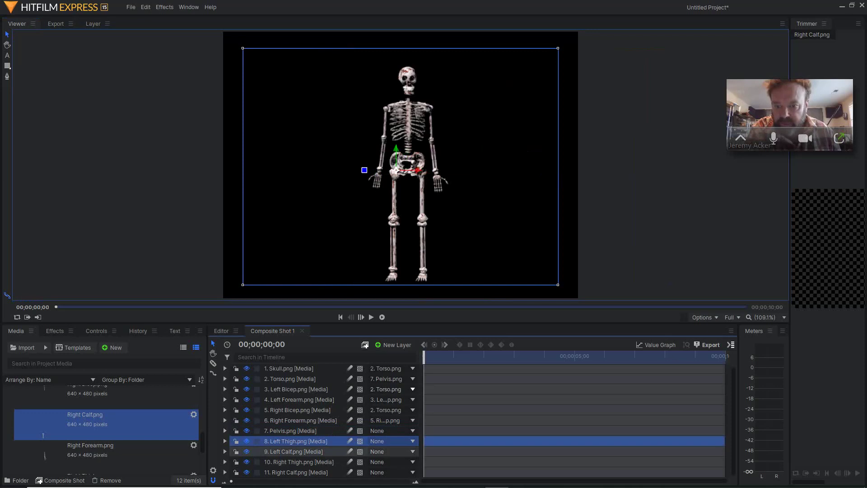
left_click(413, 441)
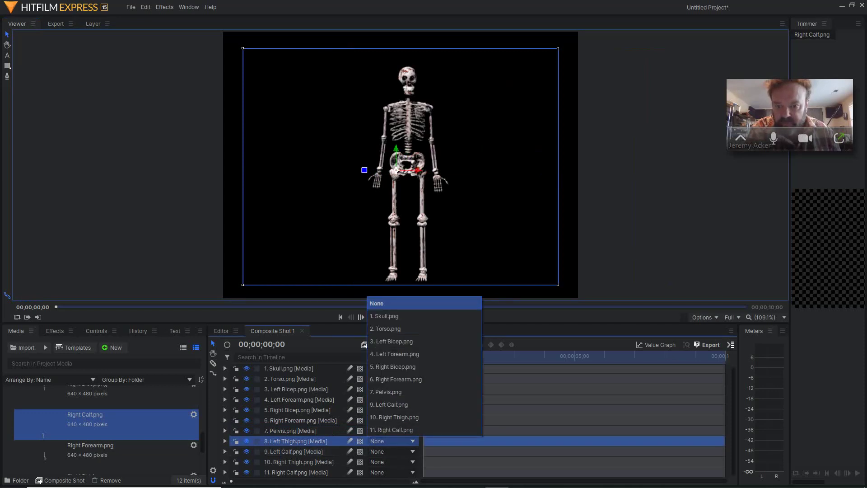
left_click(388, 391)
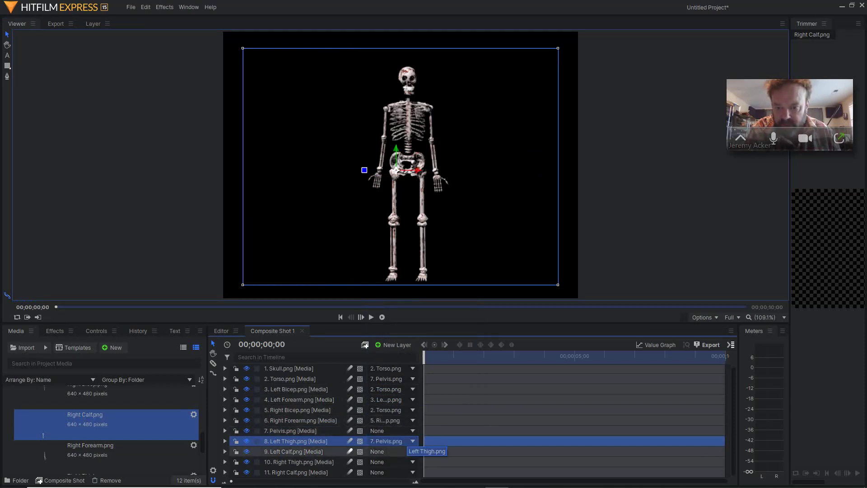
left_click(296, 452)
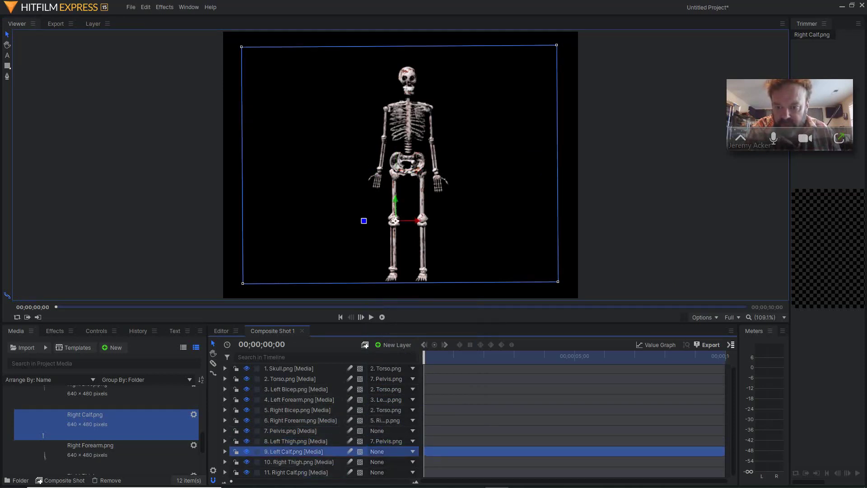
left_click(390, 451)
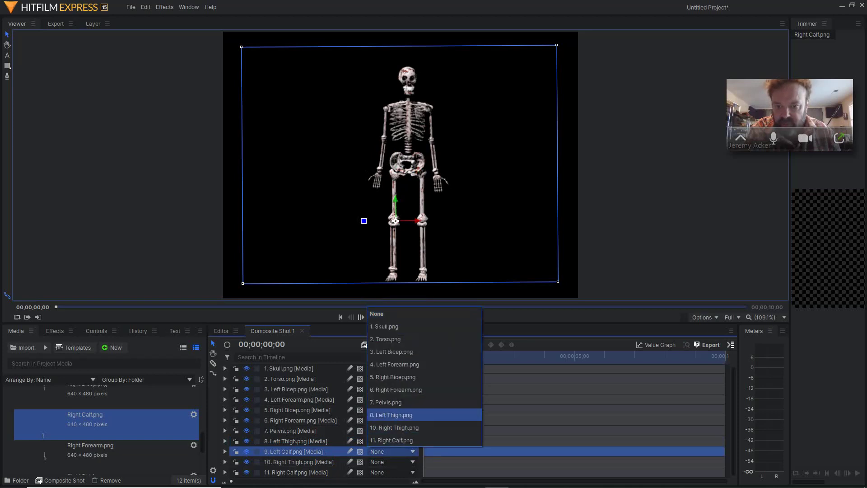
left_click(391, 415)
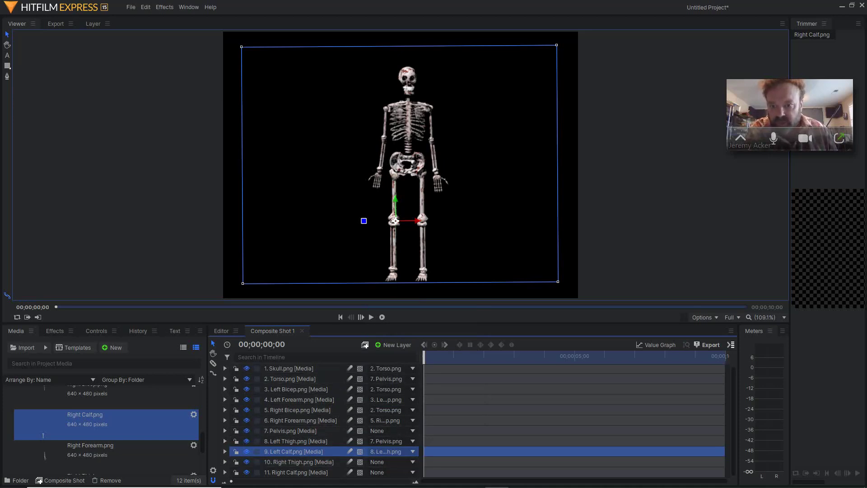
- Test the left leg's parenting by moving the pelvis sideways, and undo the move
left_click(296, 441)
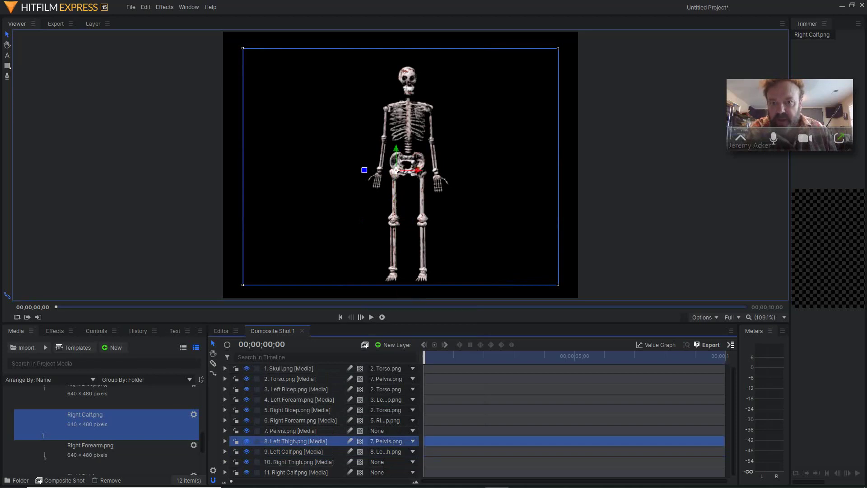
left_click(290, 431)
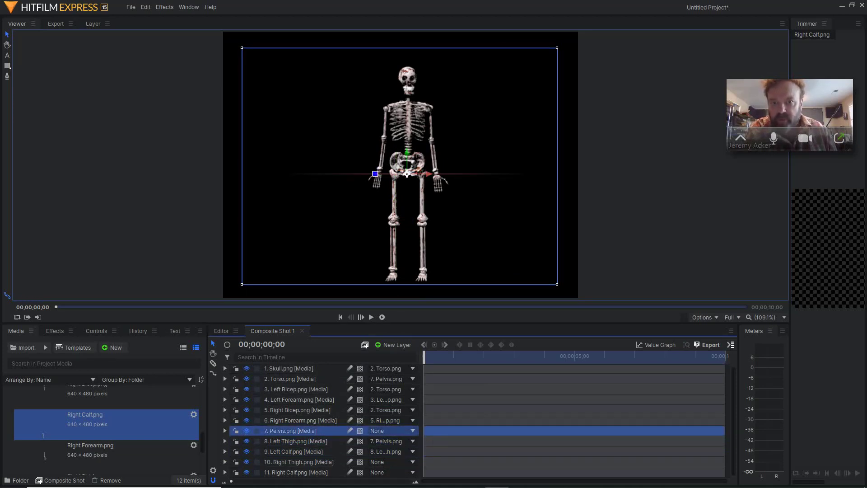
left_click_drag(427, 174, 560, 174)
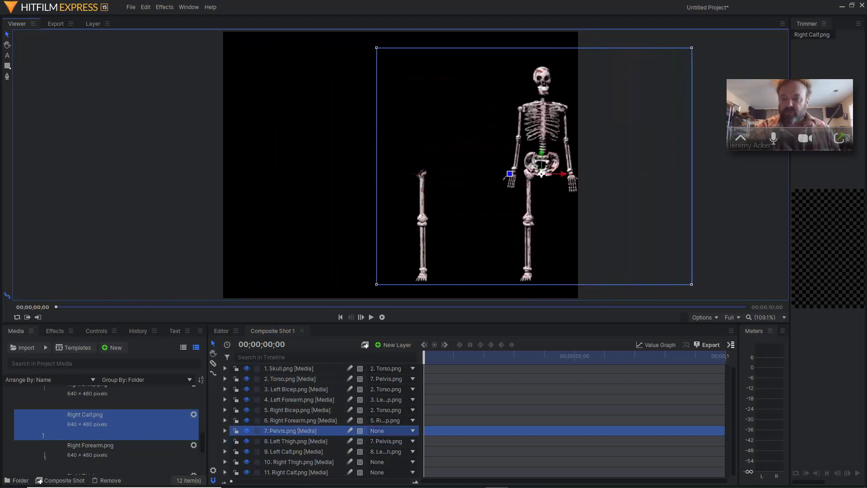
key("ctrl+z")
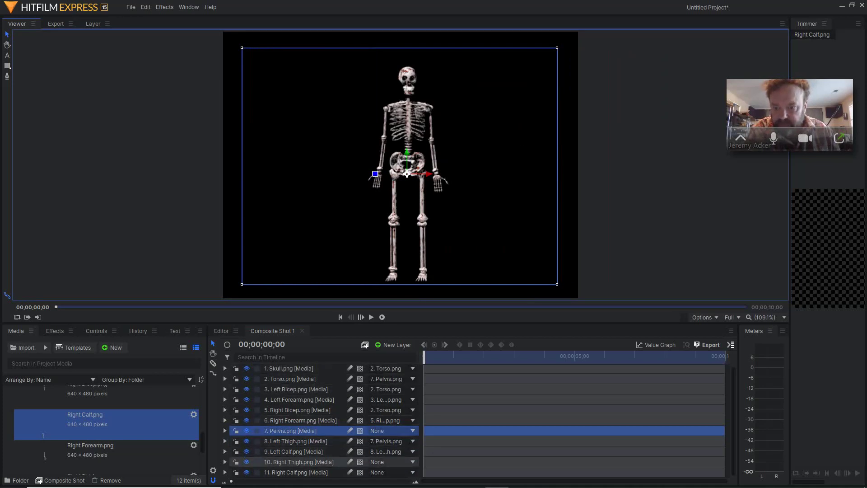
- Parent the right calf layer to the right thigh, and the right thigh layer to the pelvis
left_click(296, 472)
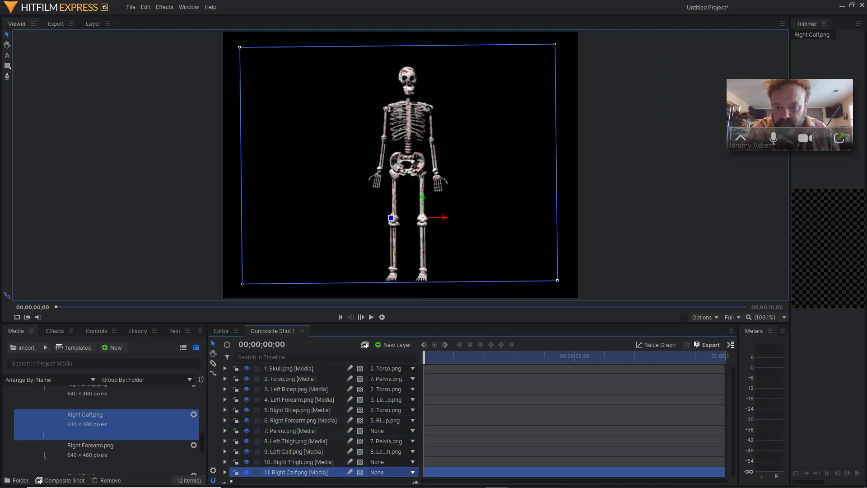
left_click(391, 472)
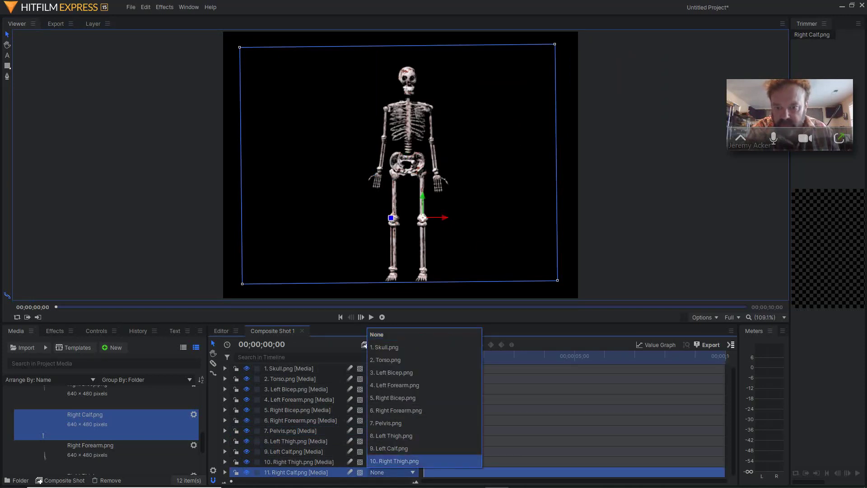
left_click(394, 461)
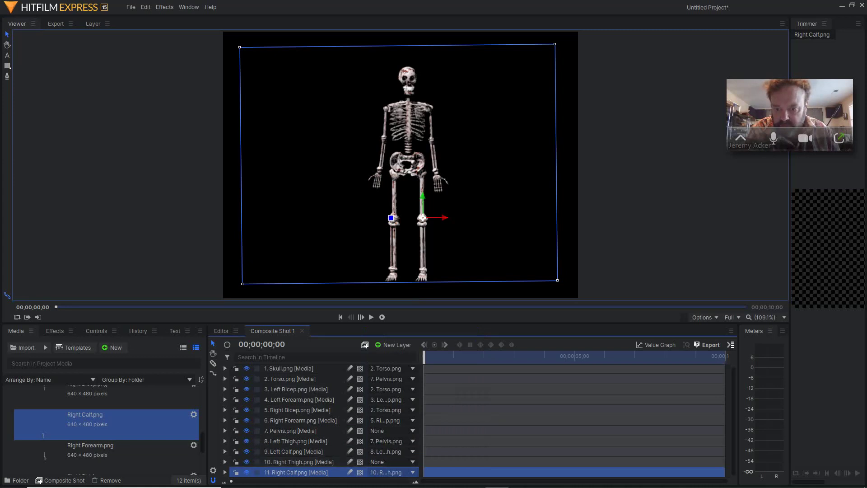
left_click(307, 462)
left_click(392, 461)
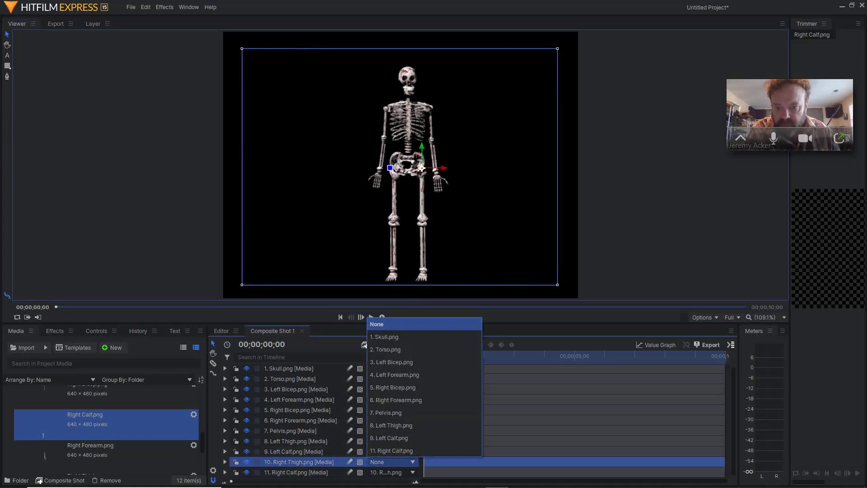
left_click(388, 412)
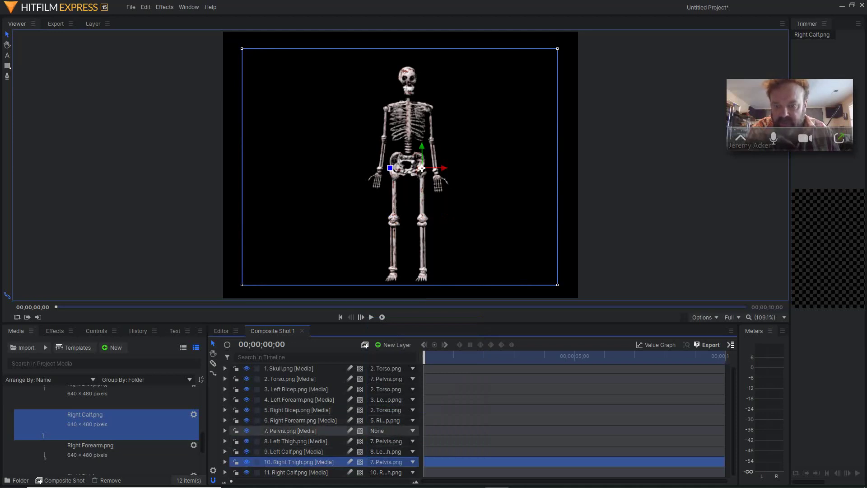
left_click(386, 441)
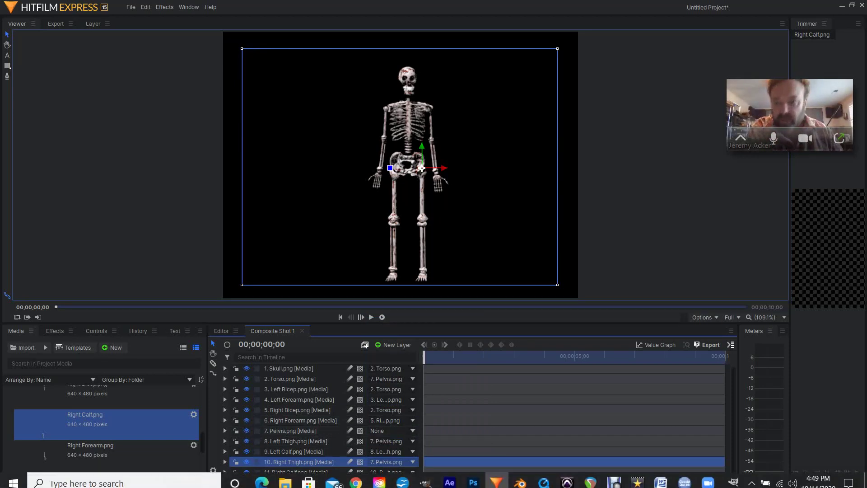
- Test the whole skeleton's parenting by moving the pelvis sideways in both directions
left_click(291, 431)
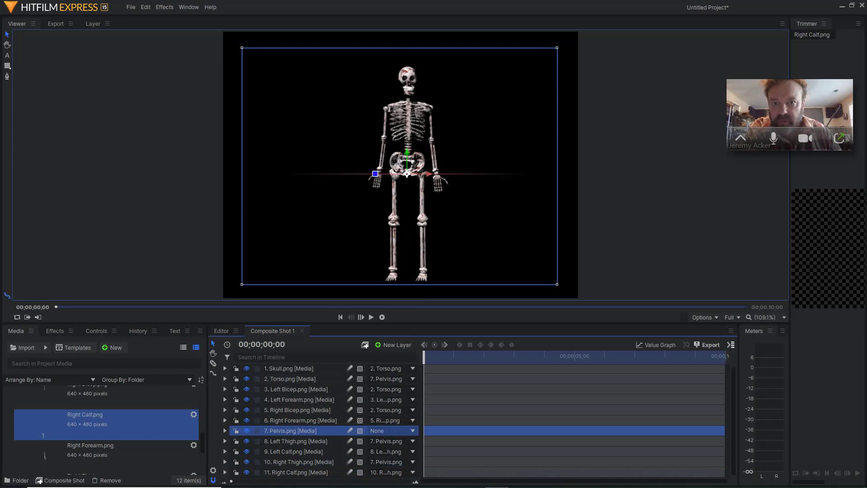
left_click_drag(407, 174, 480, 174)
left_click_drag(518, 174, 374, 174)
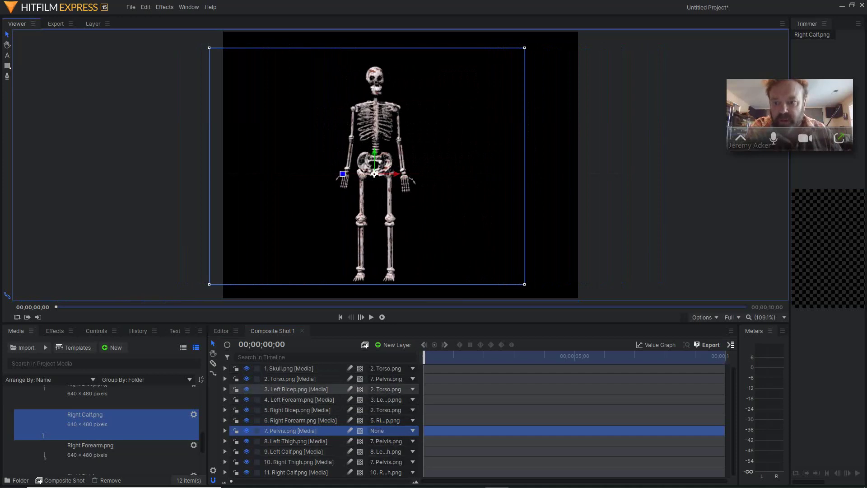
- Test the upper body's parenting by moving the torso away from the pelvis, and undo the move
left_click(290, 378)
left_click_drag(375, 156, 478, 155)
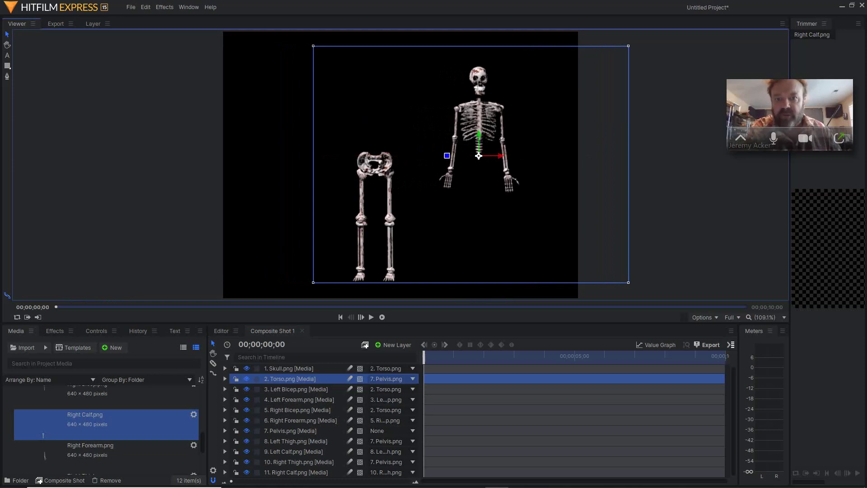
key("ctrl+z")
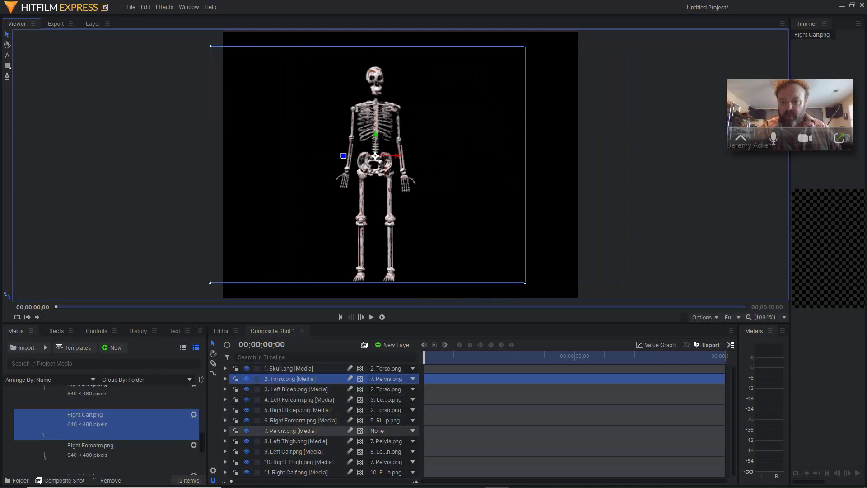
- Move the pelvis sideways to bring the whole skeleton back to the centre of the frame
left_click(290, 431)
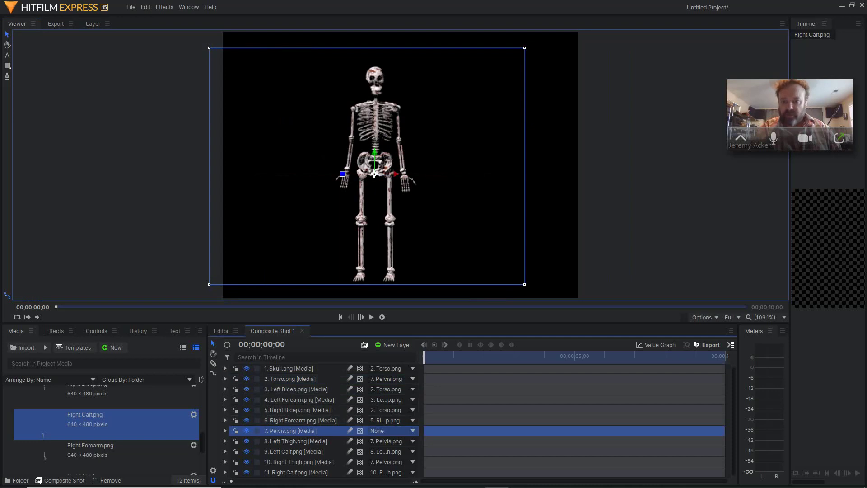
left_click_drag(375, 173, 408, 174)
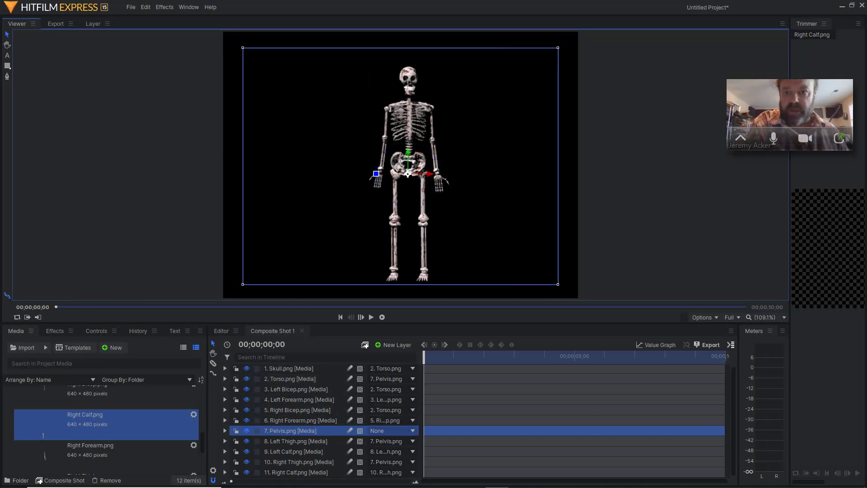
left_click_drag(376, 173, 376, 173)
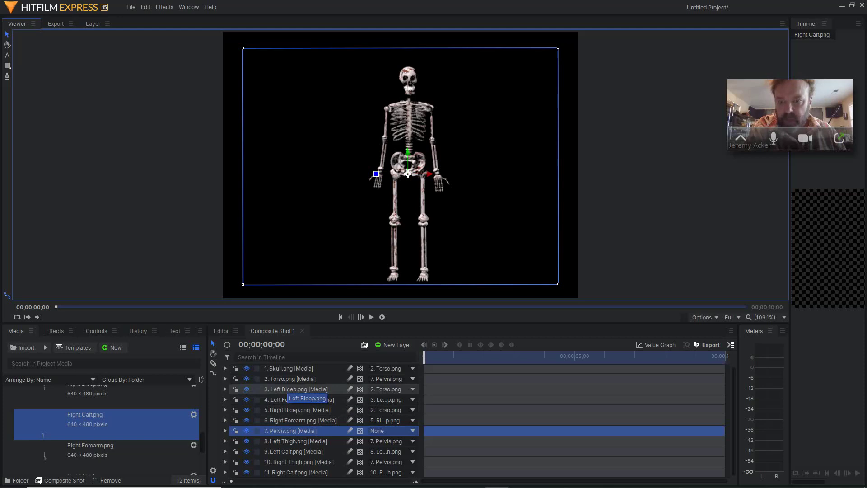
- Rotate the left bicep to raise the arm sideways to about horizontal, and rotate the left forearm slightly to straighten it
left_click_drag(308, 404, 308, 402)
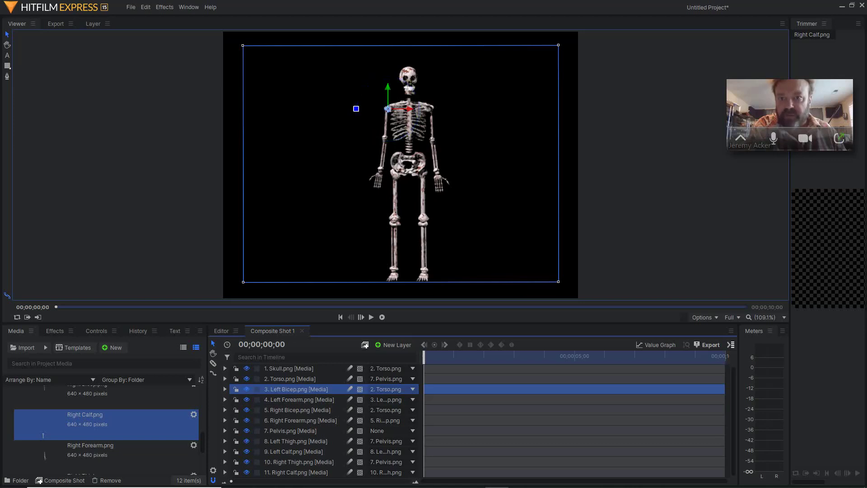
left_click_drag(356, 108, 388, 76)
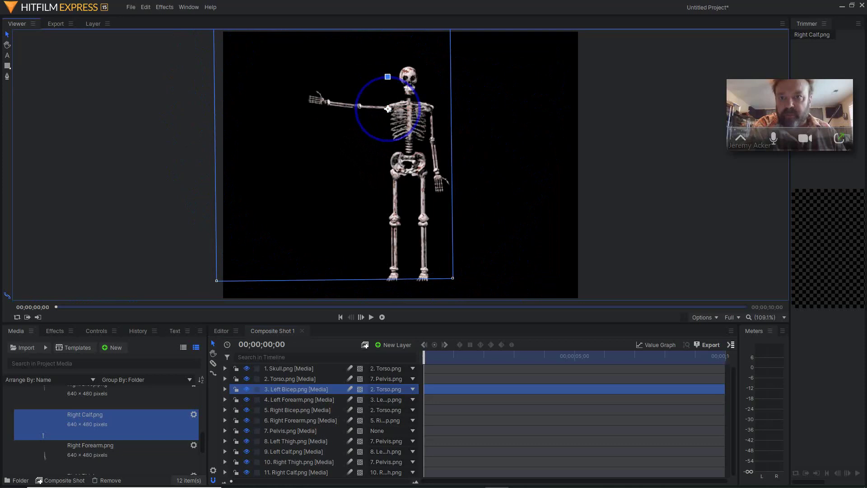
left_click(298, 399)
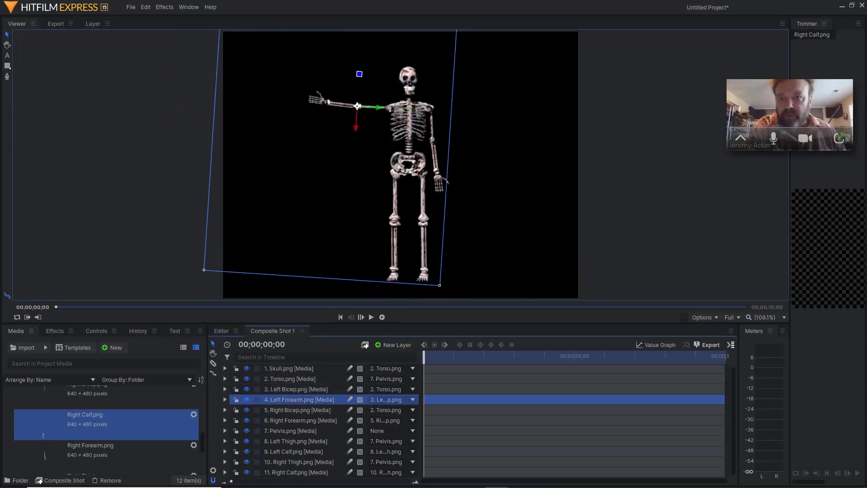
mouse_move(359, 74)
left_mouse_down()
mouse_move(386, 93)
mouse_move(357, 73)
left_mouse_up()
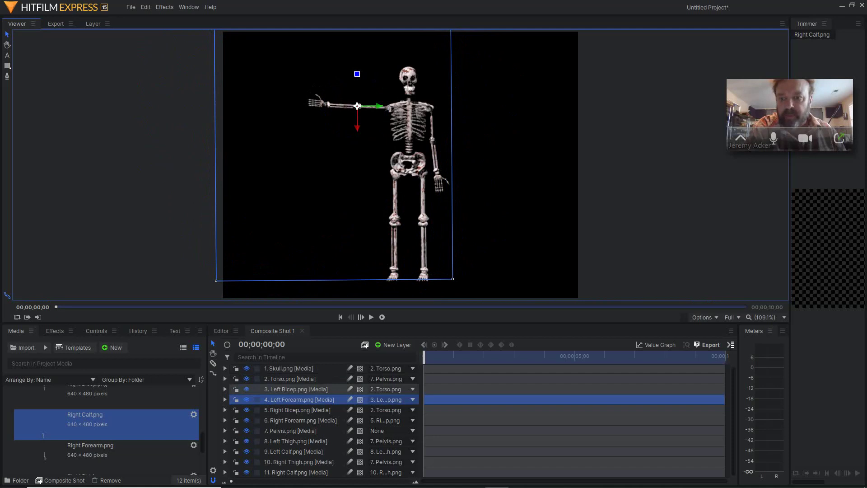
- Rotate the left bicep to lower the left arm back down beside the body
left_click(297, 389)
left_click_drag(388, 77, 356, 106)
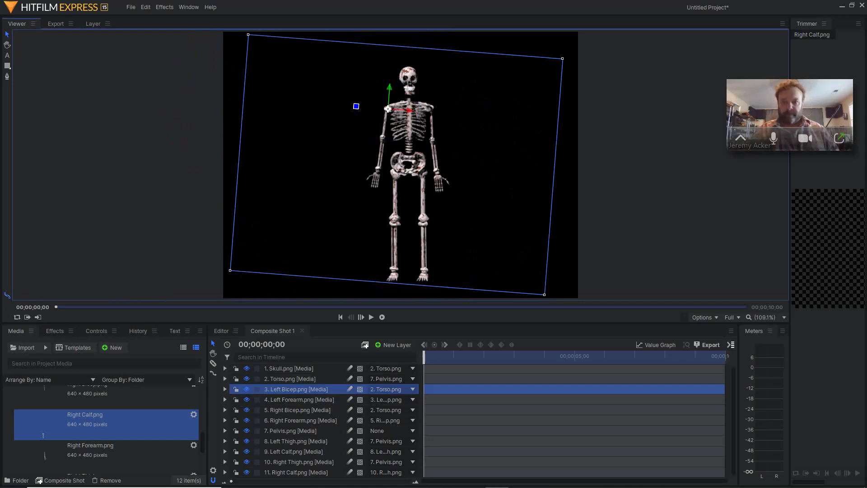
- Switch to the VideoPad Professional window
mouse_move(449, 486)
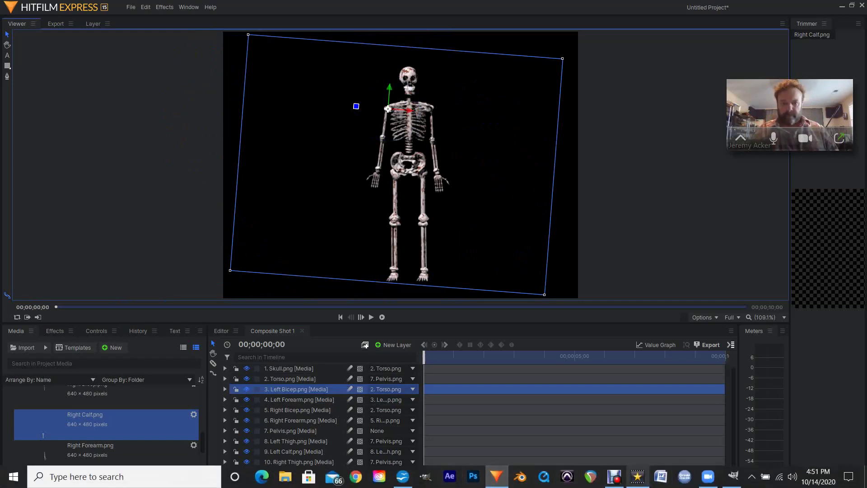
left_click(615, 477)
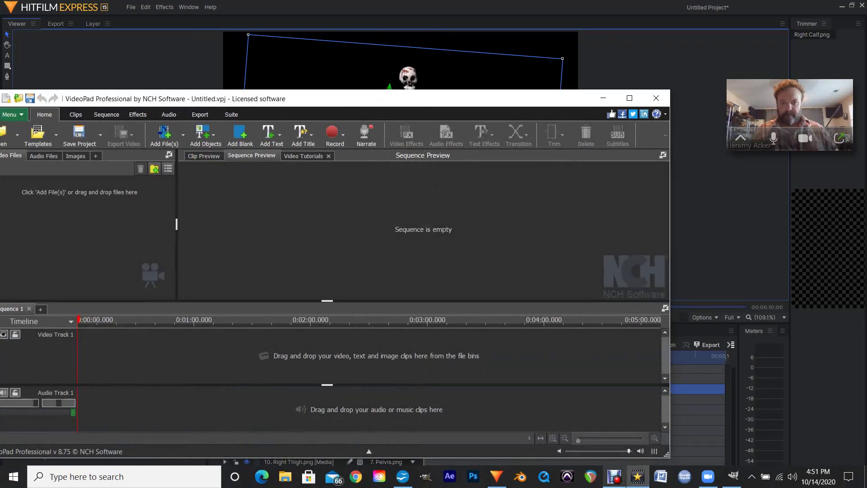